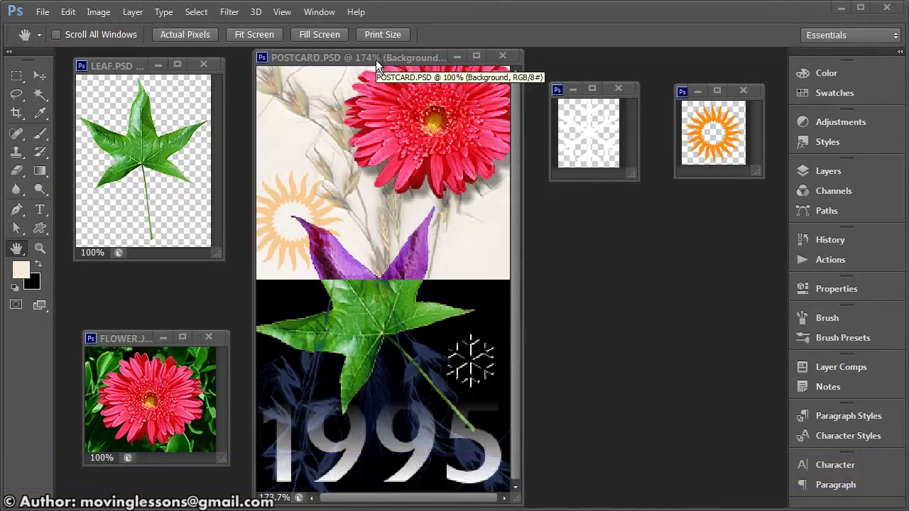
- Zoom the POSTCARD reference out, move it to the lower right, and center FLOWER.JPG
{"action": "left_click", "coordinate": [38, 250]}
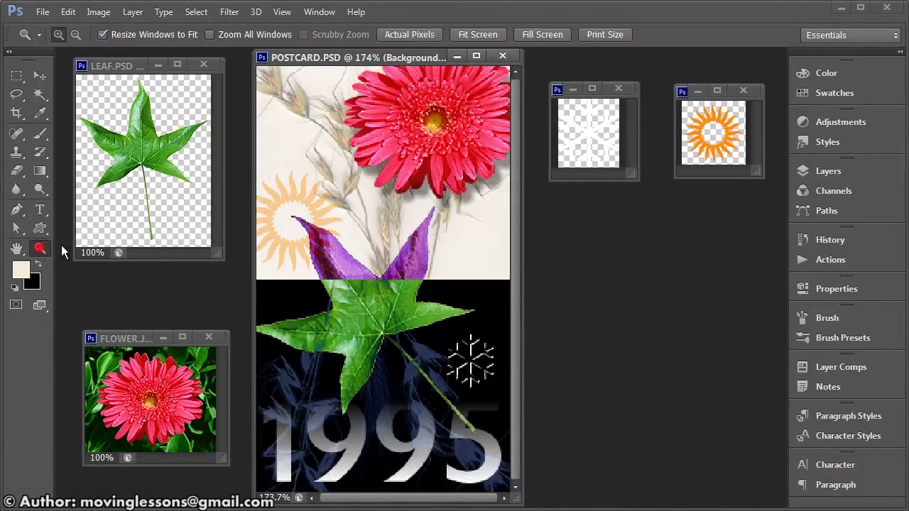
{"action": "left_click", "coordinate": [394, 285], "text": "alt"}
{"action": "left_click", "coordinate": [328, 187], "text": "alt"}
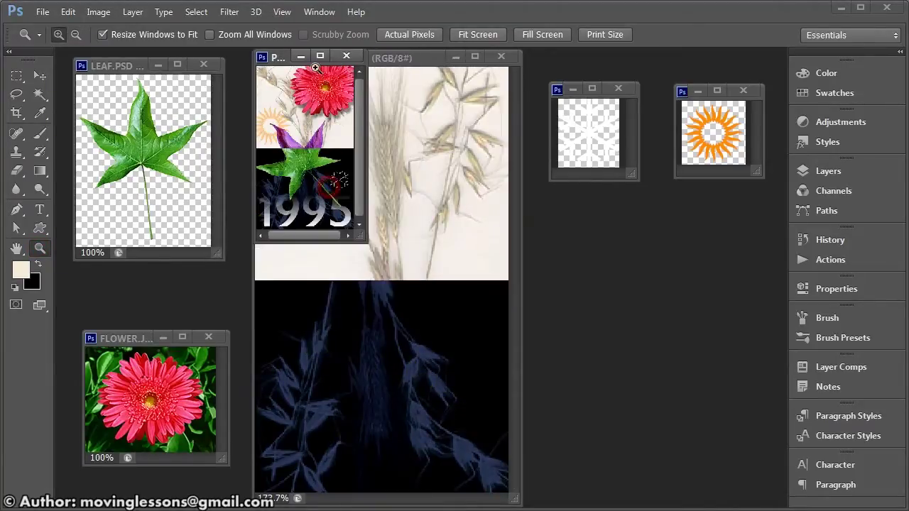
{"action": "left_click_drag", "start_coordinate": [284, 61], "coordinate": [684, 308]}
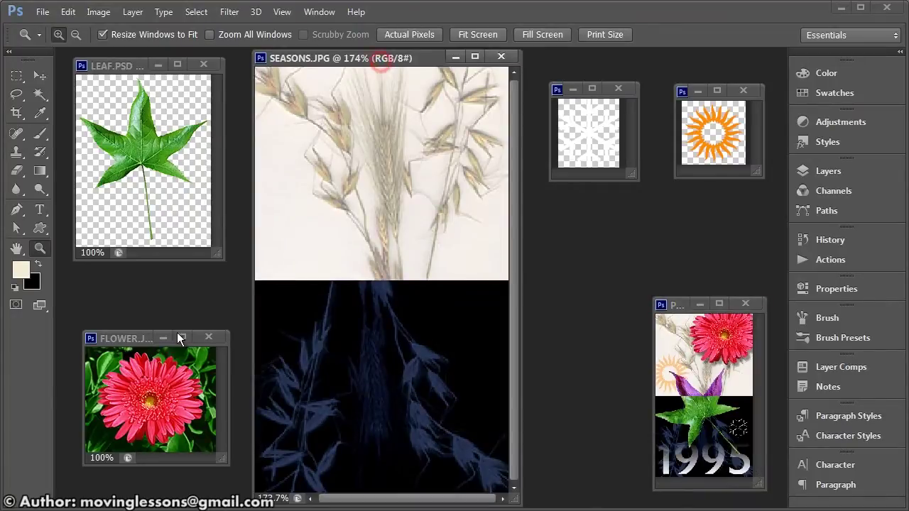
{"action": "mouse_move", "coordinate": [145, 338]}
{"action": "left_mouse_down"}
{"action": "mouse_move", "coordinate": [233, 310]}
{"action": "mouse_move", "coordinate": [363, 186]}
{"action": "left_mouse_up"}
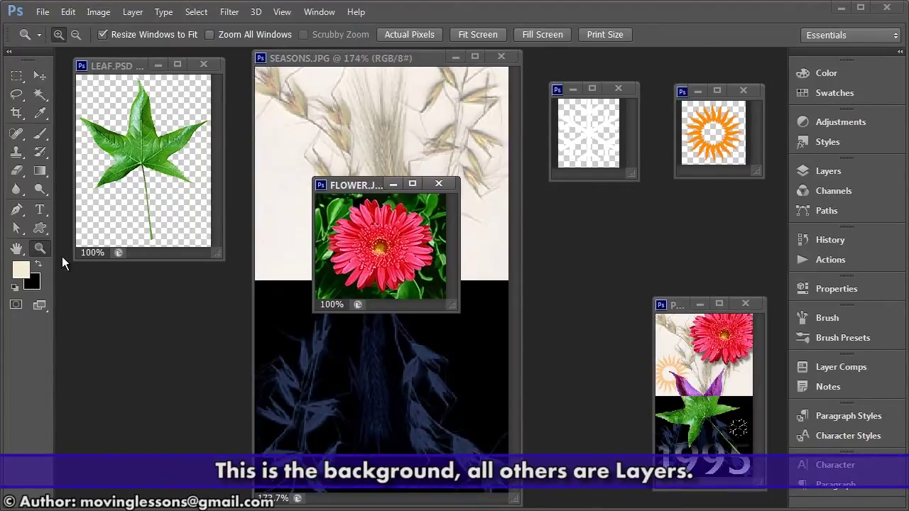
- Zoom FLOWER.JPG to 200% and Magic Wand-select the top petal at tolerance 50
{"action": "left_click", "coordinate": [380, 248]}
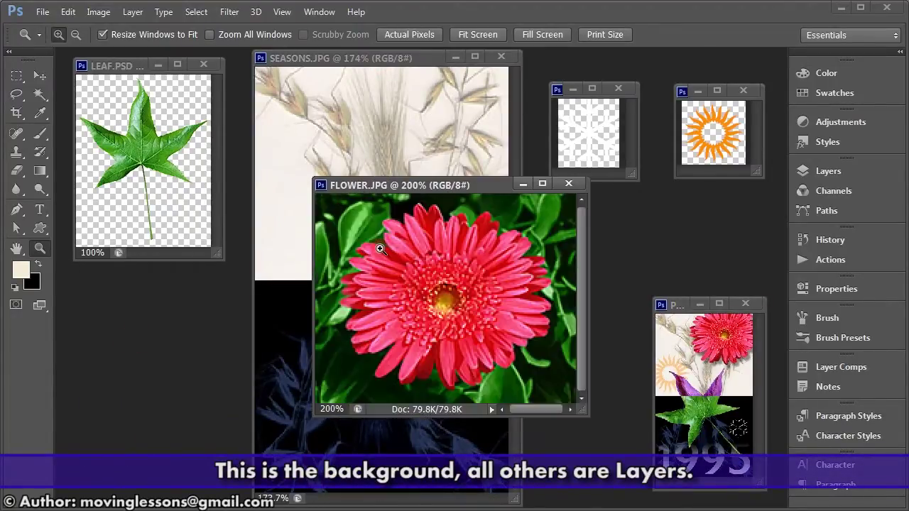
{"action": "left_click", "coordinate": [41, 116]}
{"action": "left_click", "coordinate": [353, 34]}
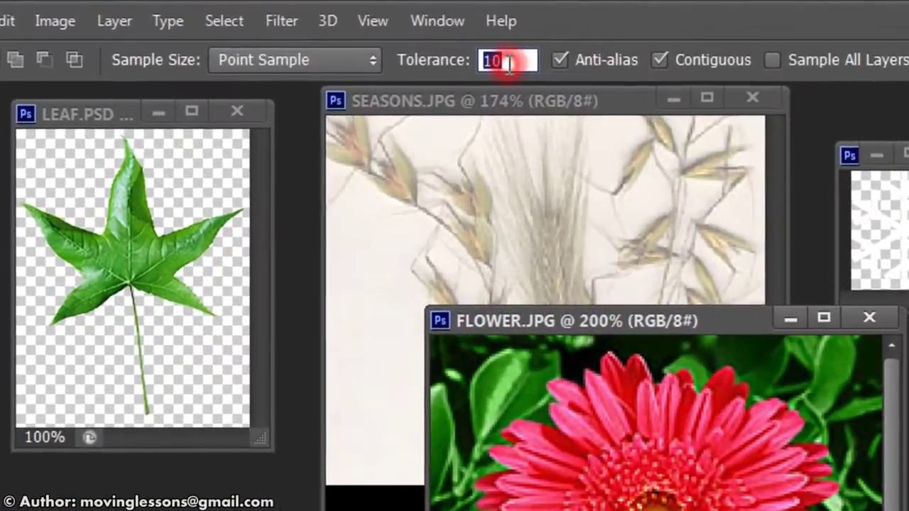
{"action": "type", "text": "50"}
{"action": "key", "text": "Return"}
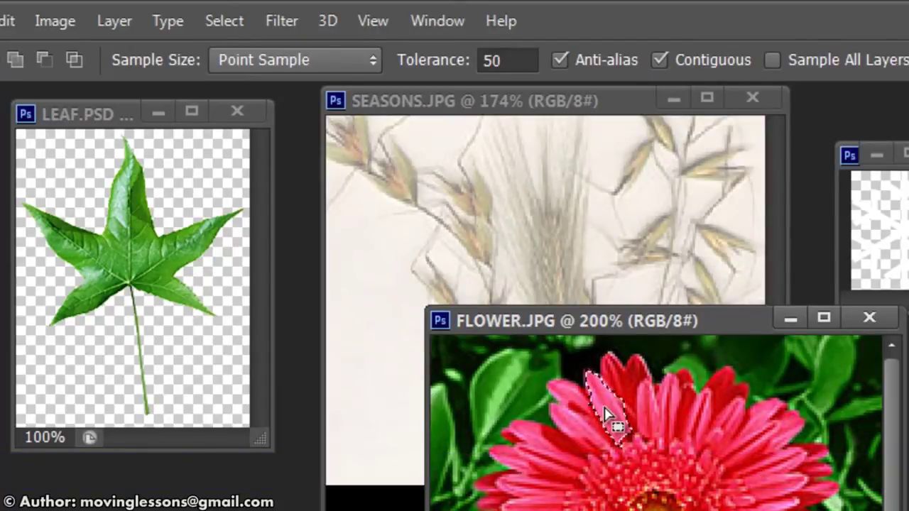
{"action": "left_click", "coordinate": [632, 404]}
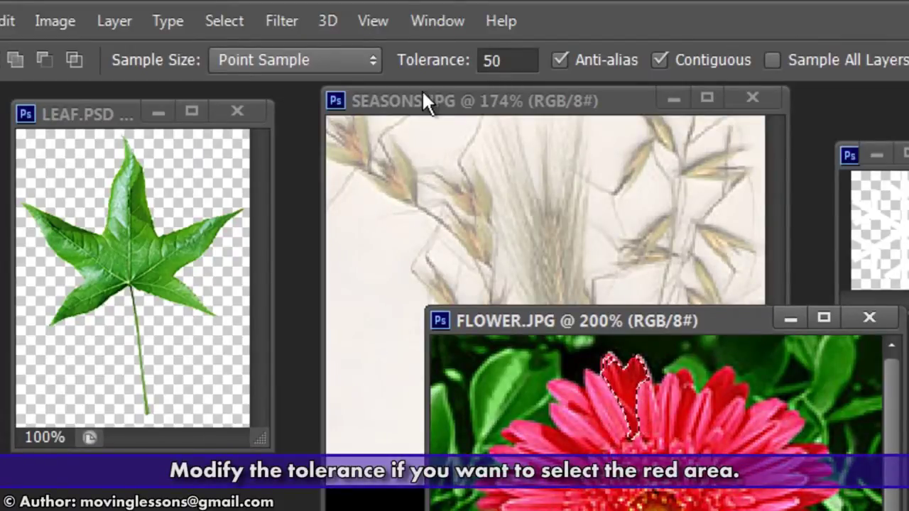
- Reselect the whole gerbera at tolerance 120 and Lasso-add the missed spots
{"action": "left_click", "coordinate": [492, 59]}
{"action": "type", "text": "12"}
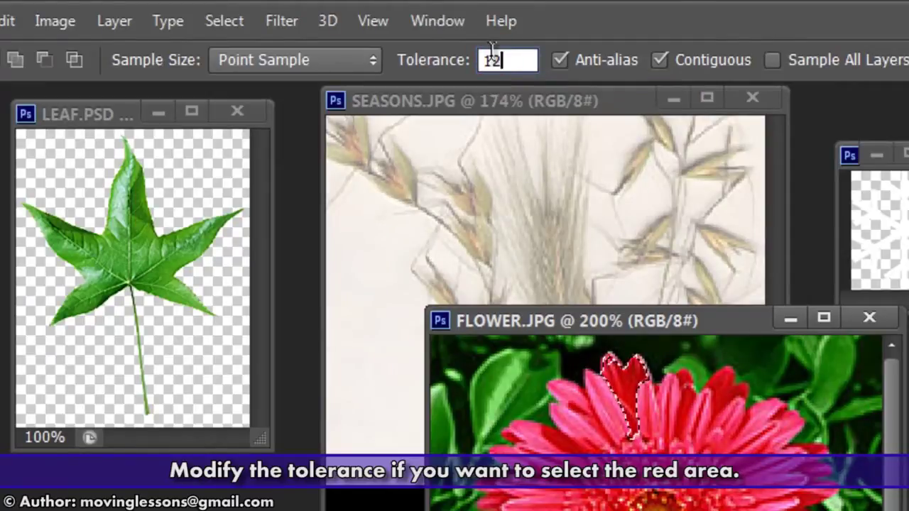
{"action": "type", "text": "0"}
{"action": "left_click", "coordinate": [589, 419]}
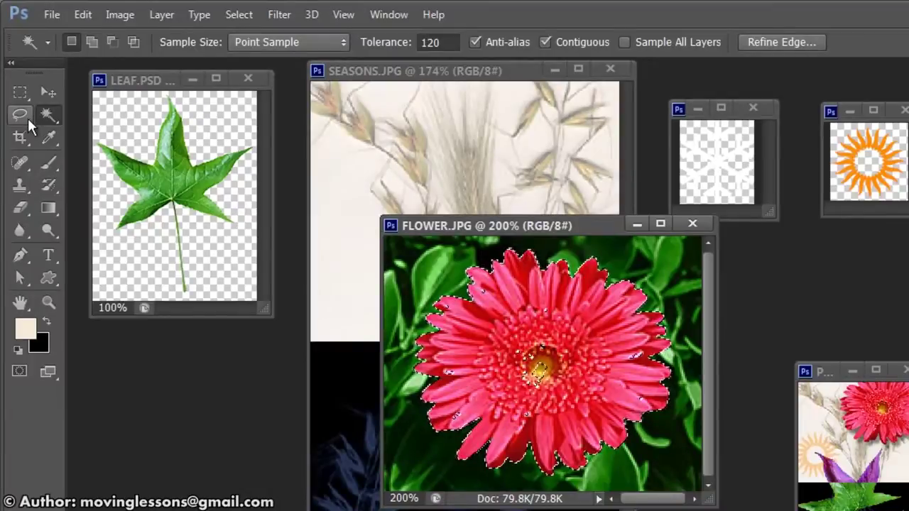
{"action": "left_click", "coordinate": [20, 116]}
{"action": "key", "text": "shift"}
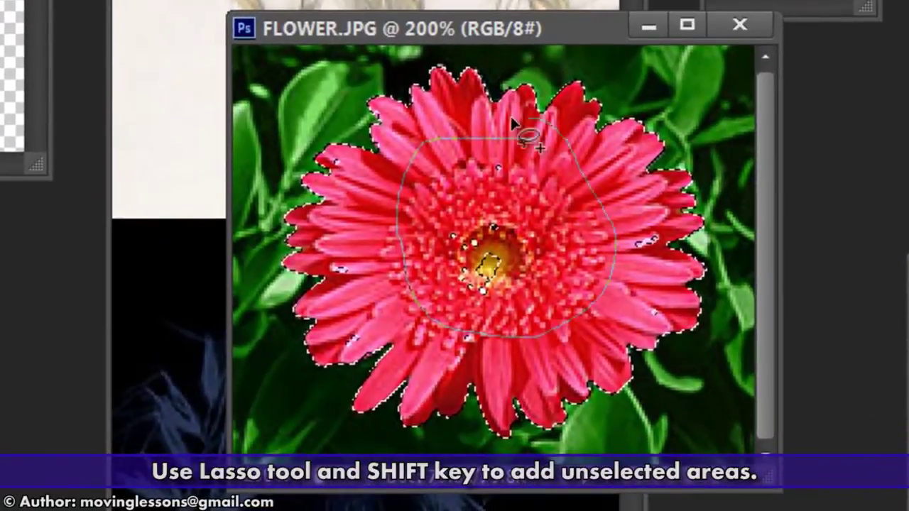
{"action": "left_click_drag", "start_coordinate": [614, 230], "coordinate": [660, 235]}
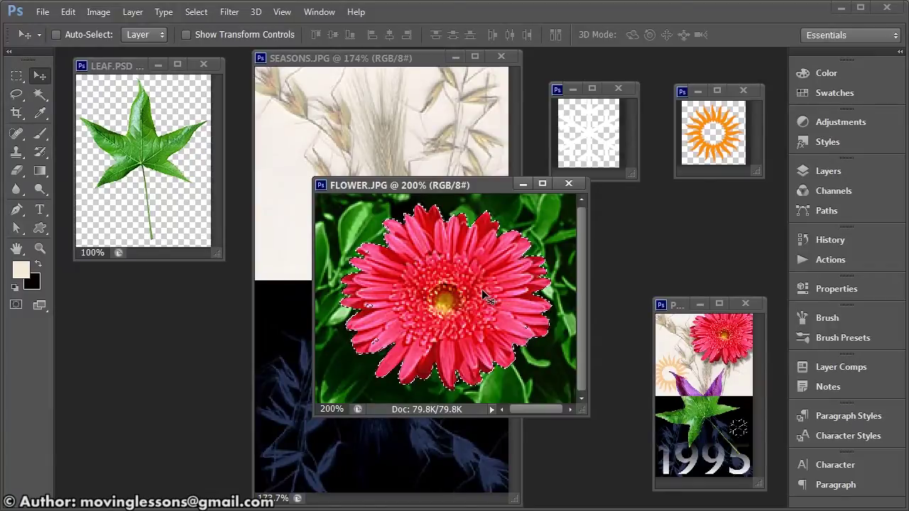
- Drag the selected flower into SEASONS.JPG near the top right and close FLOWER.JPG
{"action": "left_click_drag", "start_coordinate": [483, 297], "coordinate": [414, 113]}
{"action": "left_click_drag", "start_coordinate": [320, 142], "coordinate": [402, 130]}
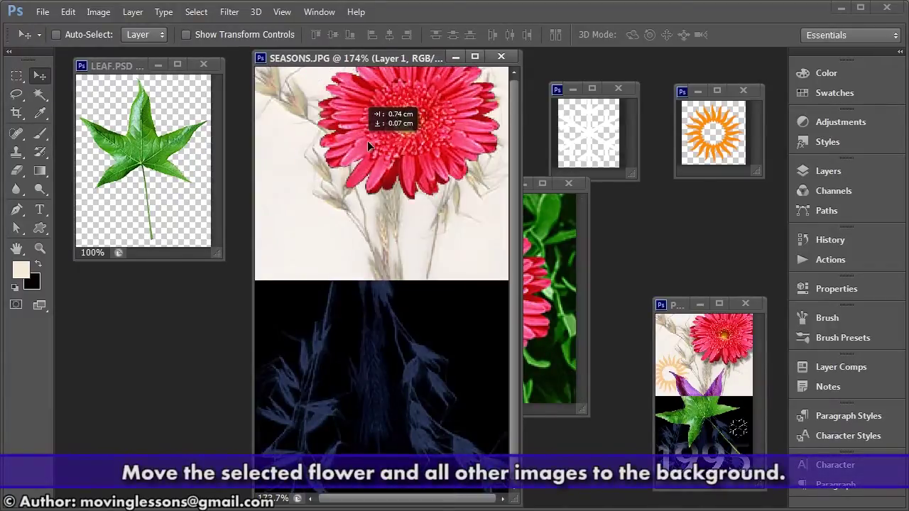
{"action": "left_click", "coordinate": [545, 225]}
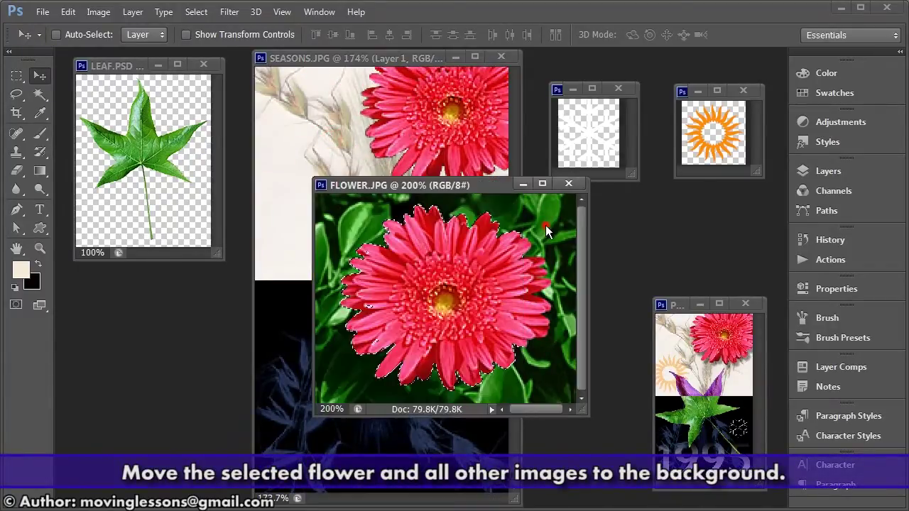
{"action": "left_click", "coordinate": [569, 183]}
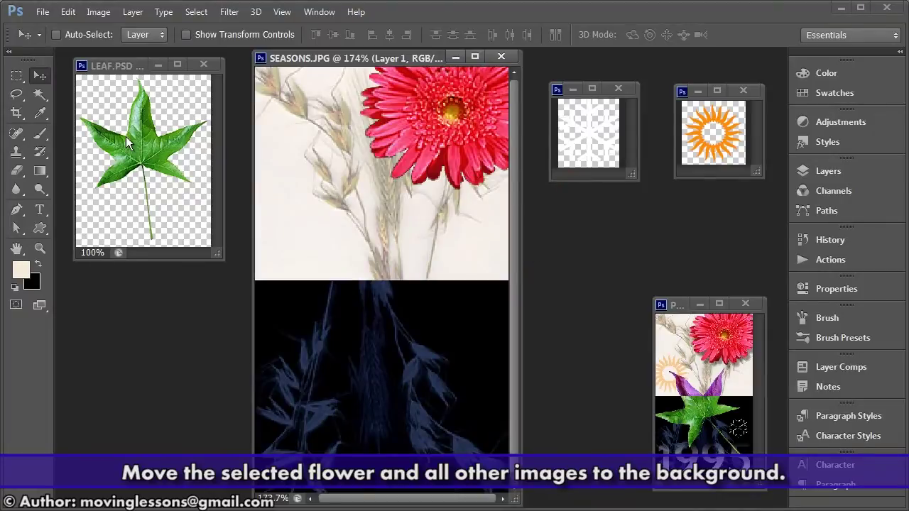
- Copy the leaf across the middle and the sun at upper left, then close LEAF.PSD
{"action": "left_click_drag", "start_coordinate": [125, 138], "coordinate": [331, 349]}
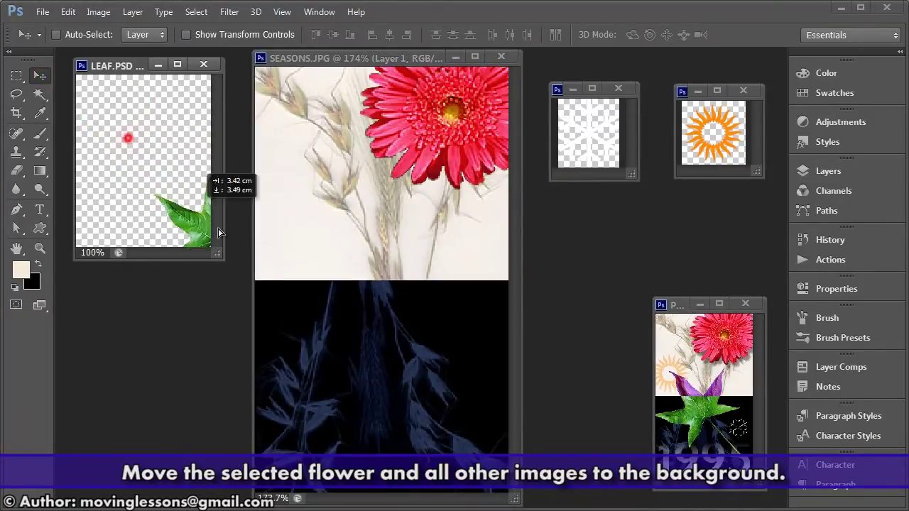
{"action": "left_click_drag", "start_coordinate": [334, 350], "coordinate": [403, 315]}
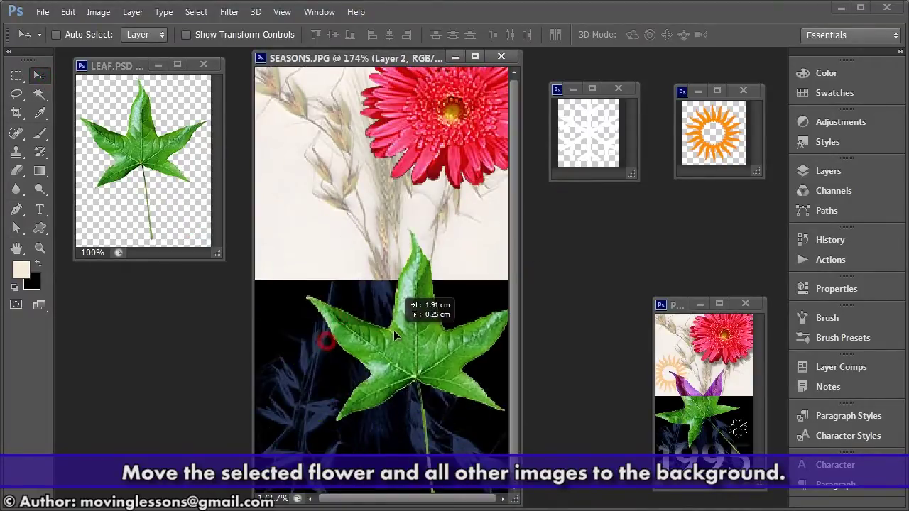
{"action": "left_click_drag", "start_coordinate": [727, 148], "coordinate": [312, 176]}
{"action": "mouse_move", "coordinate": [588, 127]}
{"action": "left_mouse_down"}
{"action": "mouse_move", "coordinate": [408, 248]}
{"action": "mouse_move", "coordinate": [326, 249]}
{"action": "left_mouse_up"}
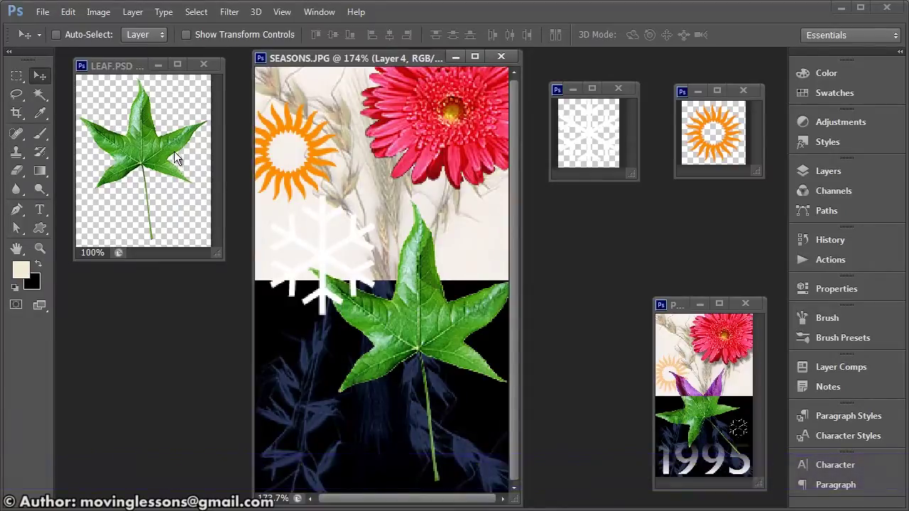
{"action": "left_click", "coordinate": [204, 65]}
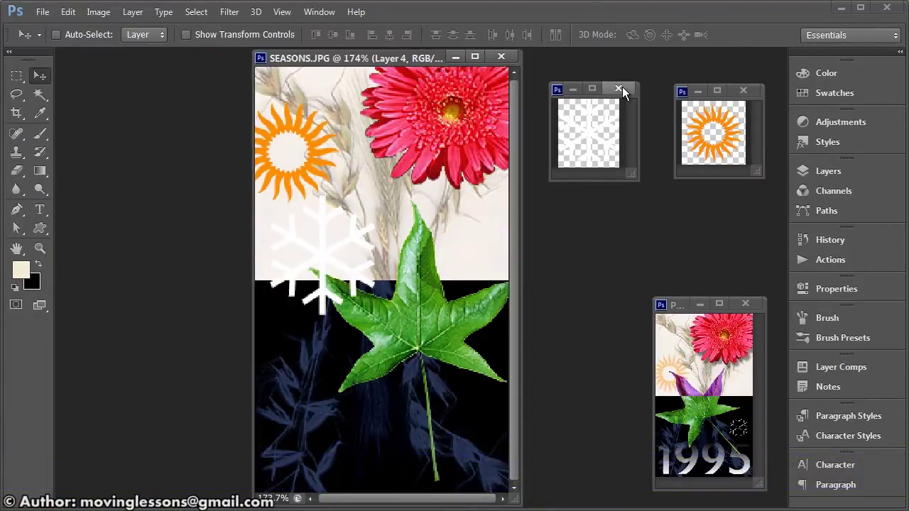
- Close the snowflake file without saving and close the sun image
{"action": "left_click", "coordinate": [620, 88]}
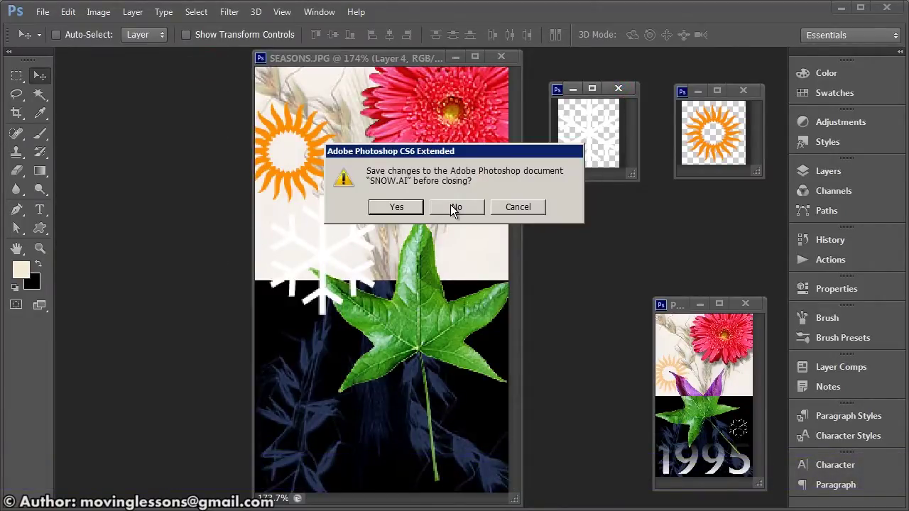
{"action": "left_click", "coordinate": [454, 207]}
{"action": "left_click", "coordinate": [751, 92]}
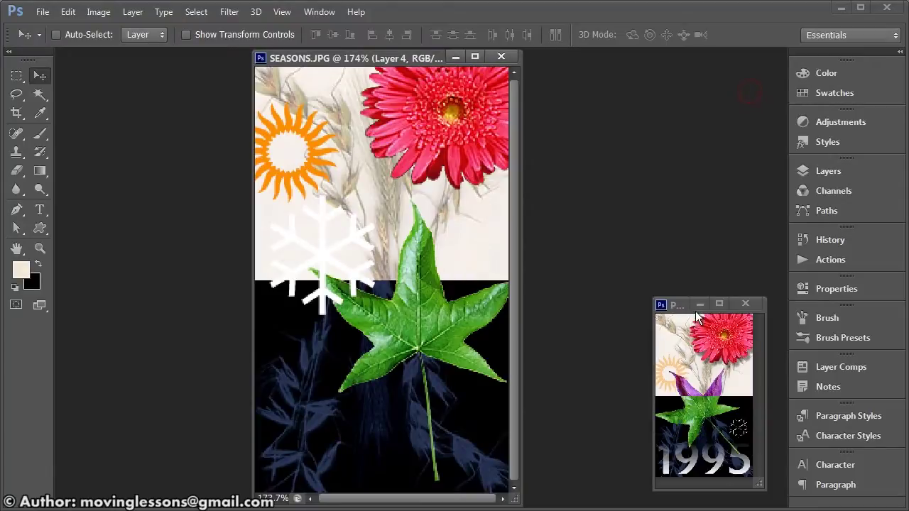
- Place the POSTCARD reference at 100% beside SEASONS and show the Layers panel
{"action": "left_click_drag", "start_coordinate": [663, 312], "coordinate": [674, 85]}
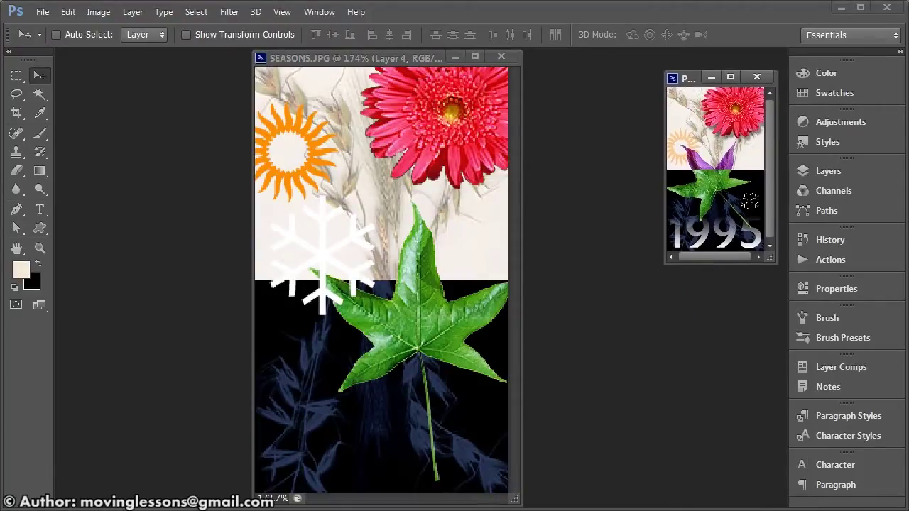
{"action": "double_click", "coordinate": [39, 250]}
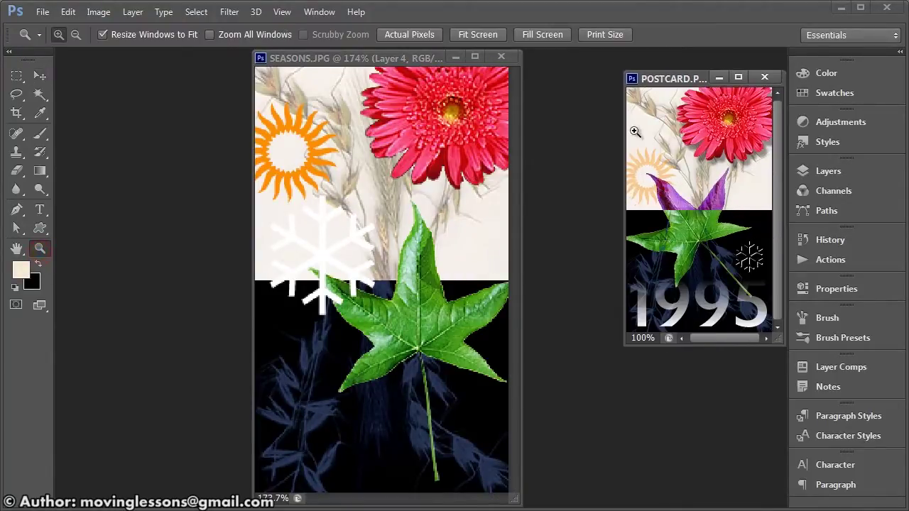
{"action": "left_click_drag", "start_coordinate": [677, 79], "coordinate": [641, 80]}
{"action": "key", "text": "v"}
{"action": "key", "text": "F7"}
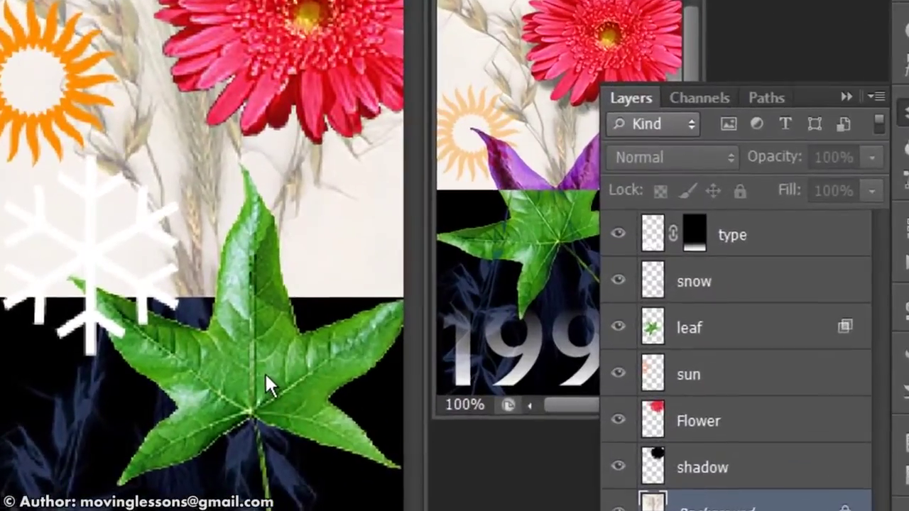
- Identify the flower, sun and snowflake layers by clicking them on the SEASONS canvas
{"action": "left_click", "coordinate": [379, 361]}
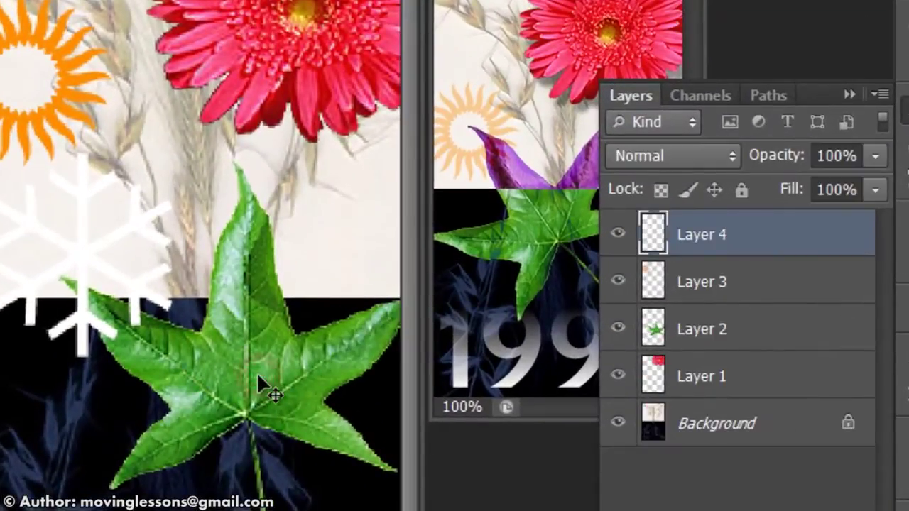
{"action": "left_click", "coordinate": [328, 47], "text": "ctrl"}
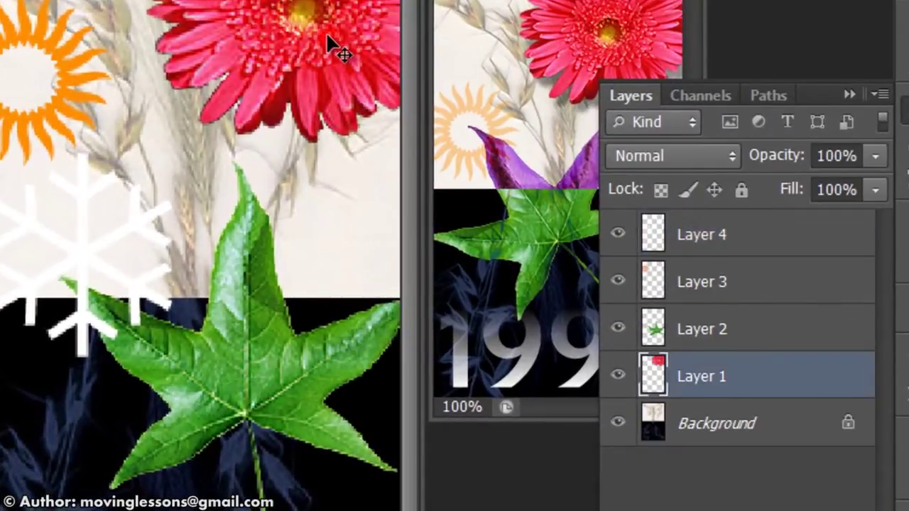
{"action": "left_click", "coordinate": [75, 86], "text": "ctrl"}
{"action": "left_click", "coordinate": [78, 255], "text": "ctrl"}
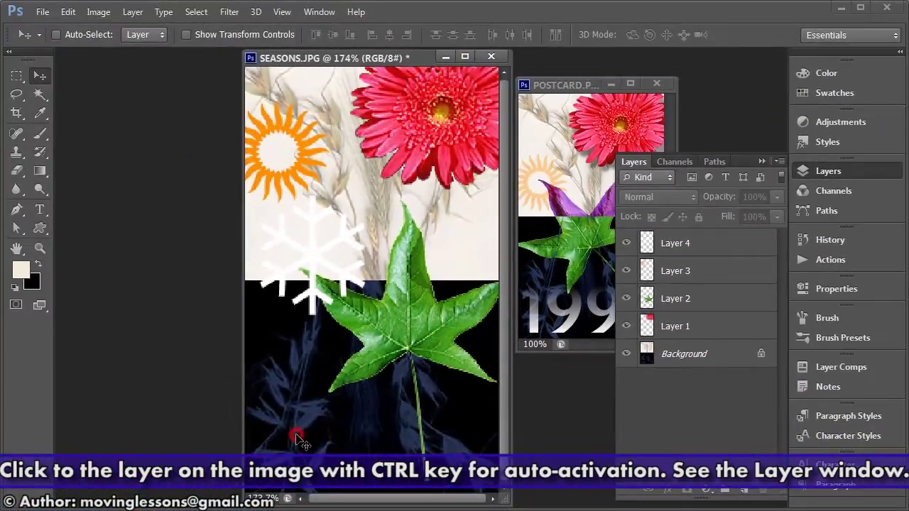
{"action": "left_click", "coordinate": [398, 433], "text": "ctrl"}
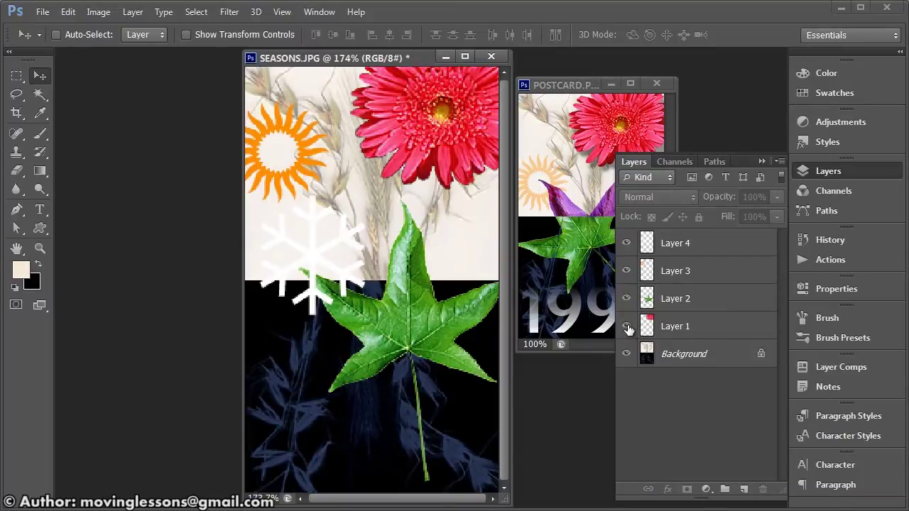
- Hide and reshow all four picture layers, then right-click the red flower's layer
{"action": "left_click_drag", "start_coordinate": [630, 242], "coordinate": [632, 343]}
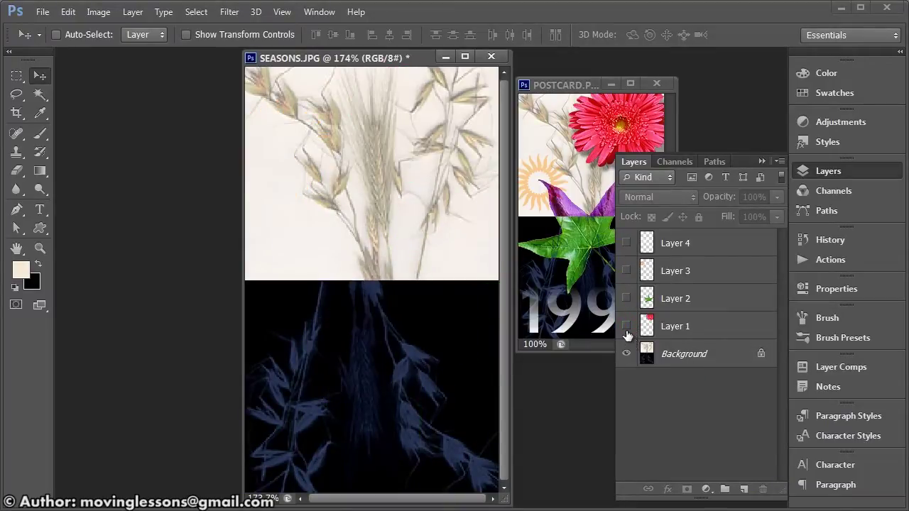
{"action": "left_click", "coordinate": [627, 327]}
{"action": "left_click", "coordinate": [627, 299]}
{"action": "left_click", "coordinate": [625, 270]}
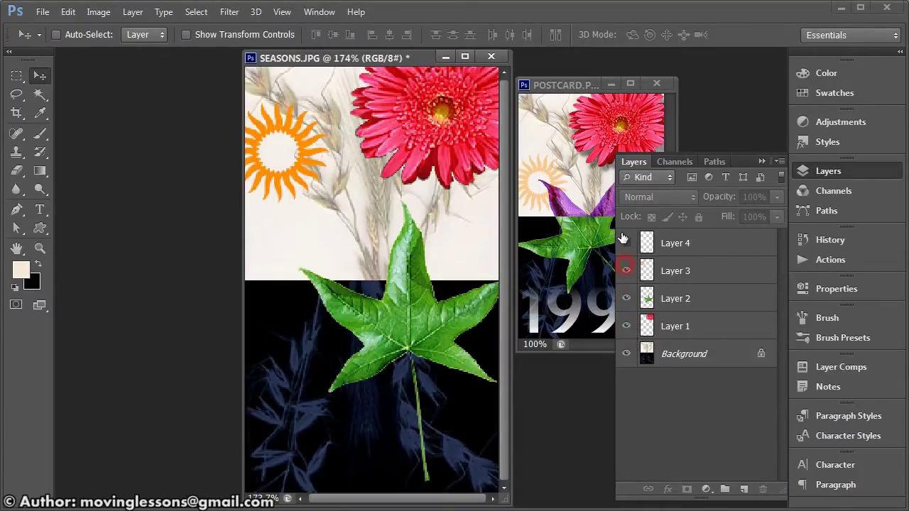
{"action": "left_click", "coordinate": [626, 243]}
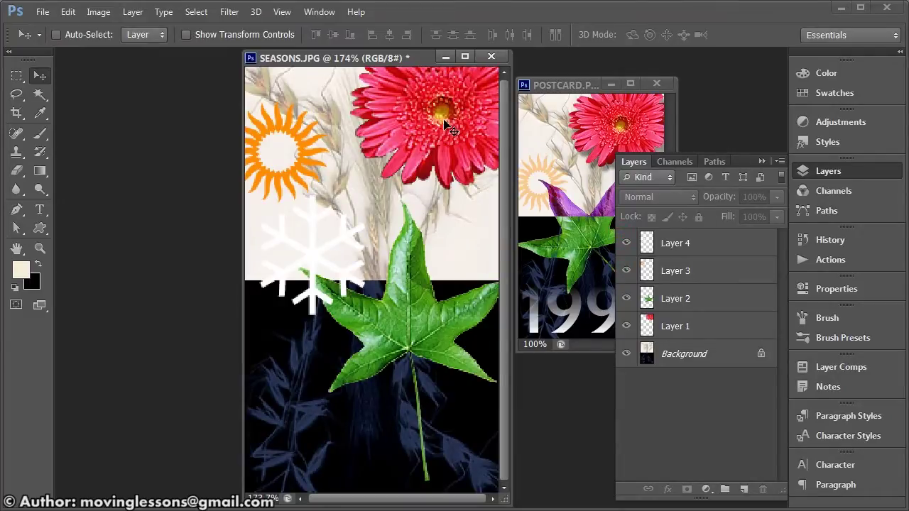
{"action": "left_click", "coordinate": [446, 127], "text": "ctrl"}
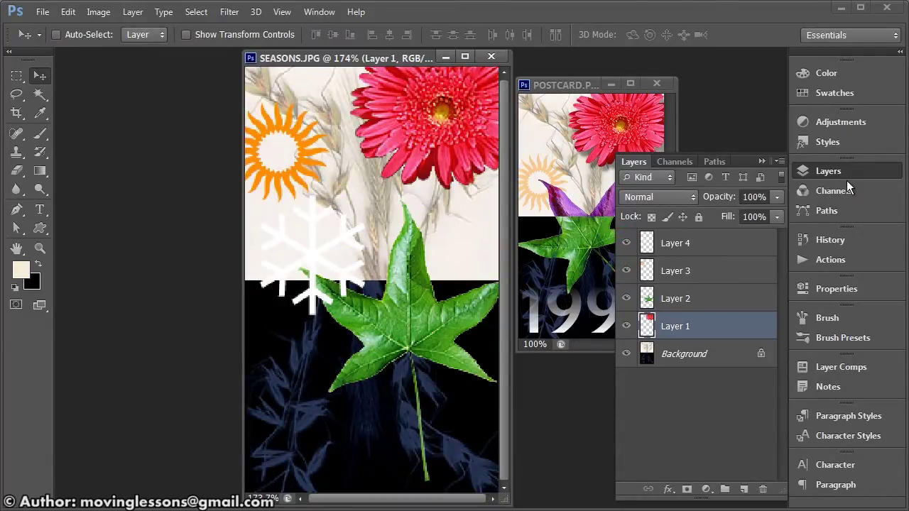
{"action": "right_click", "coordinate": [680, 327]}
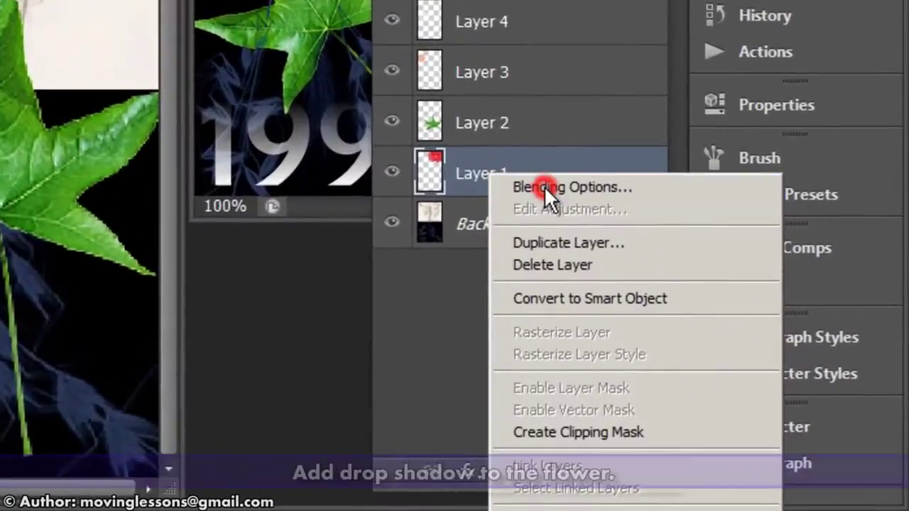
- Apply a Drop Shadow with Size 9 px to the flower via Blending Options
{"action": "left_click", "coordinate": [544, 186]}
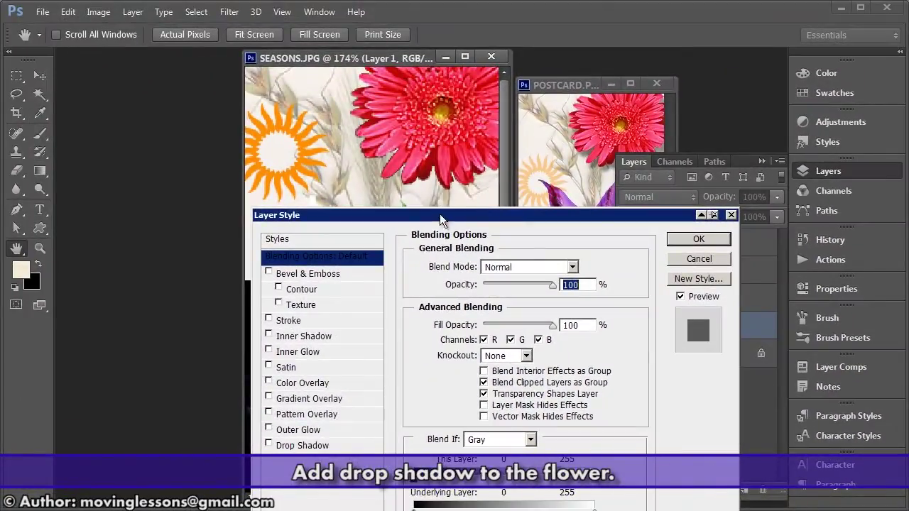
{"action": "left_click_drag", "start_coordinate": [440, 214], "coordinate": [568, 81]}
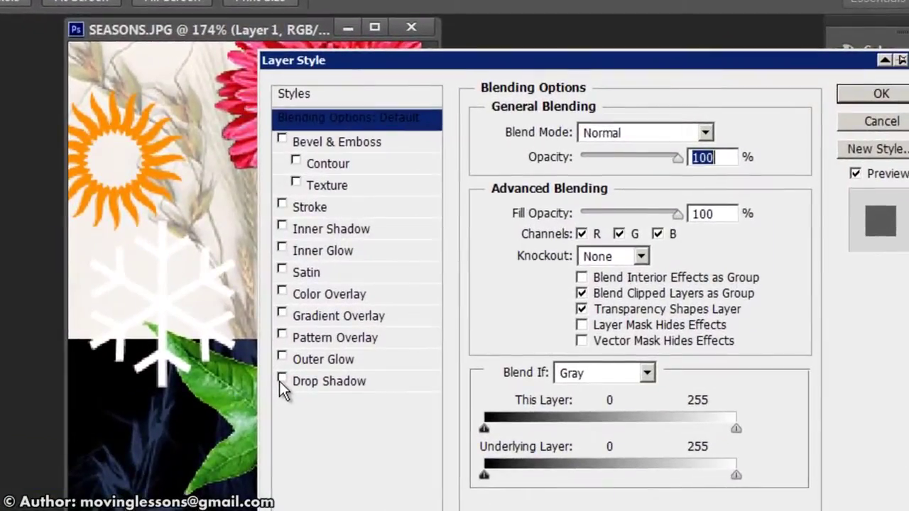
{"action": "left_click", "coordinate": [281, 382]}
{"action": "left_click_drag", "start_coordinate": [528, 64], "coordinate": [606, 186]}
{"action": "left_click", "coordinate": [377, 503]}
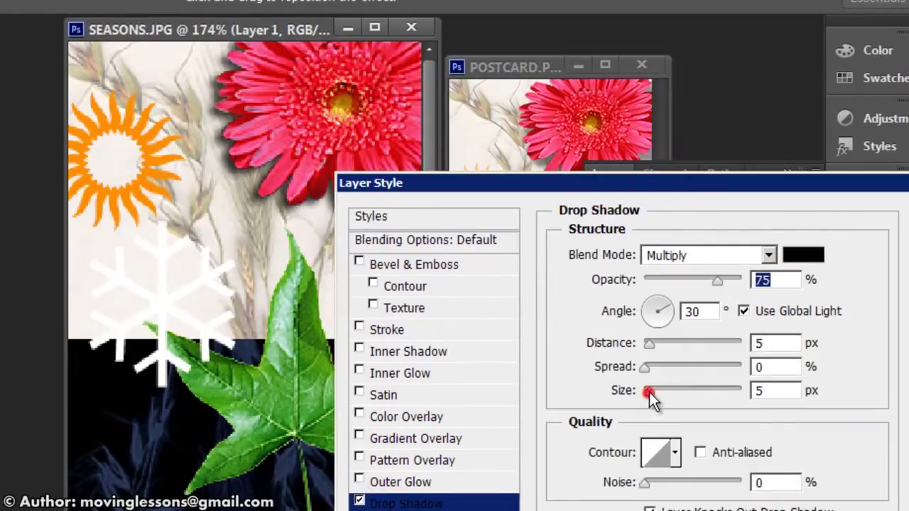
{"action": "left_click_drag", "start_coordinate": [649, 392], "coordinate": [654, 389]}
{"action": "key", "text": "Down"}
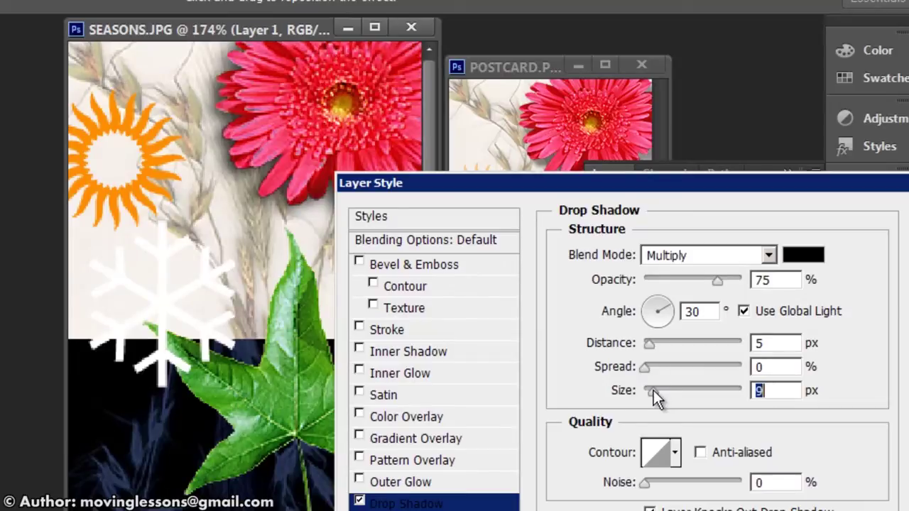
{"action": "key", "text": "Return"}
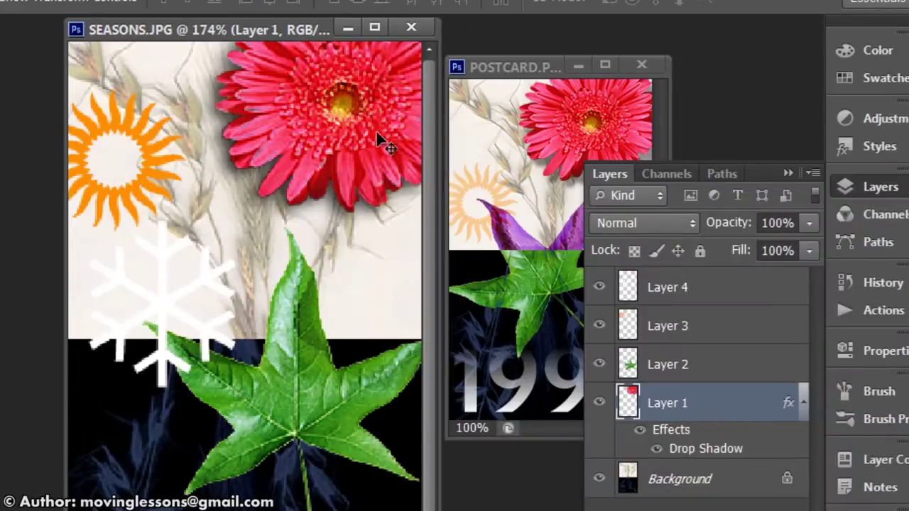
- Nudge the flower and restore its position, then move the sun lower
{"action": "left_click_drag", "start_coordinate": [304, 133], "coordinate": [271, 164]}
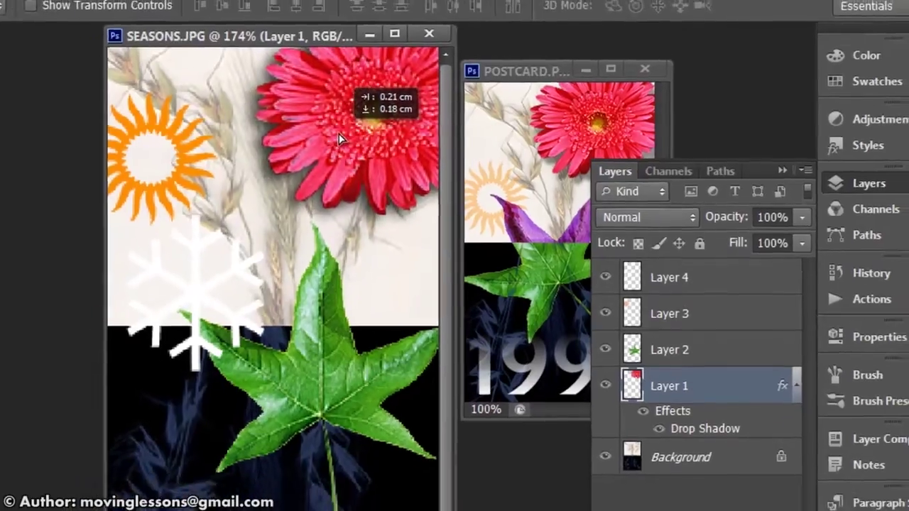
{"action": "left_click_drag", "start_coordinate": [271, 163], "coordinate": [318, 150]}
{"action": "left_click_drag", "start_coordinate": [316, 194], "coordinate": [333, 256]}
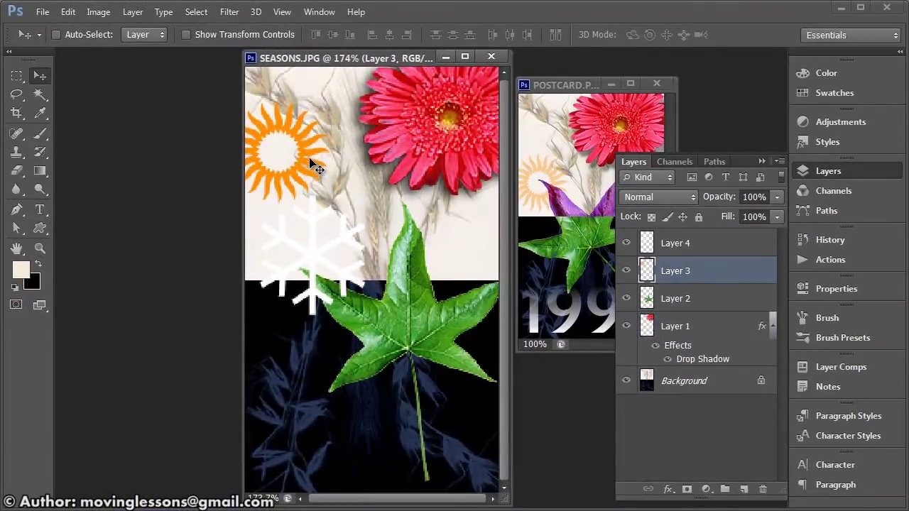
- Rotate and reposition the leaf, then stack its layer above the sun
{"action": "left_click", "coordinate": [415, 322], "text": "ctrl"}
{"action": "key", "text": "ctrl+t"}
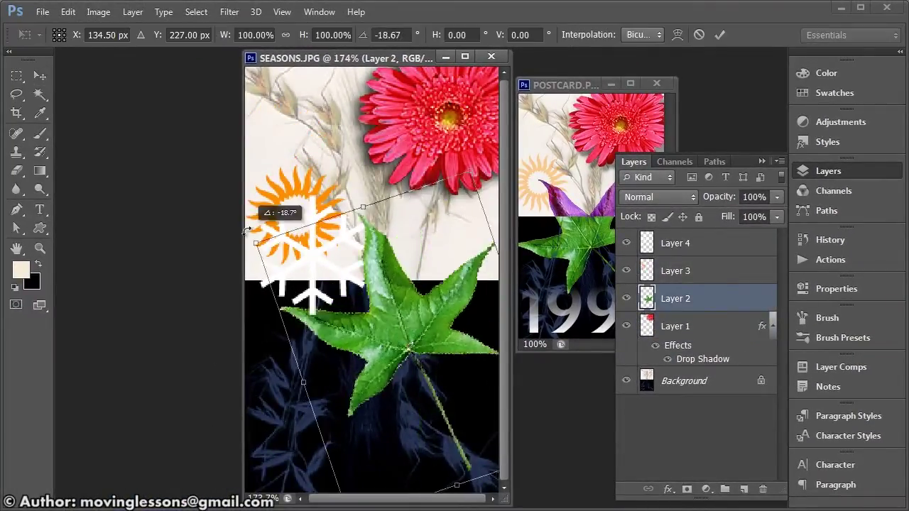
{"action": "left_click_drag", "start_coordinate": [354, 204], "coordinate": [312, 227]}
{"action": "left_click_drag", "start_coordinate": [390, 328], "coordinate": [376, 324]}
{"action": "left_click_drag", "start_coordinate": [679, 299], "coordinate": [679, 264]}
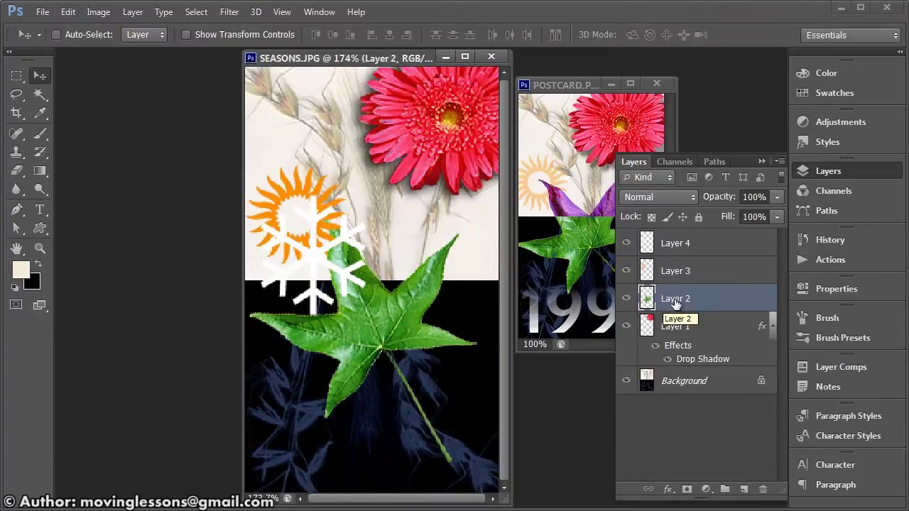
- Shrink the snowflake to about half size and move it into the black area's lower right
{"action": "left_click", "coordinate": [323, 273], "text": "ctrl"}
{"action": "left_click_drag", "start_coordinate": [323, 273], "coordinate": [427, 268]}
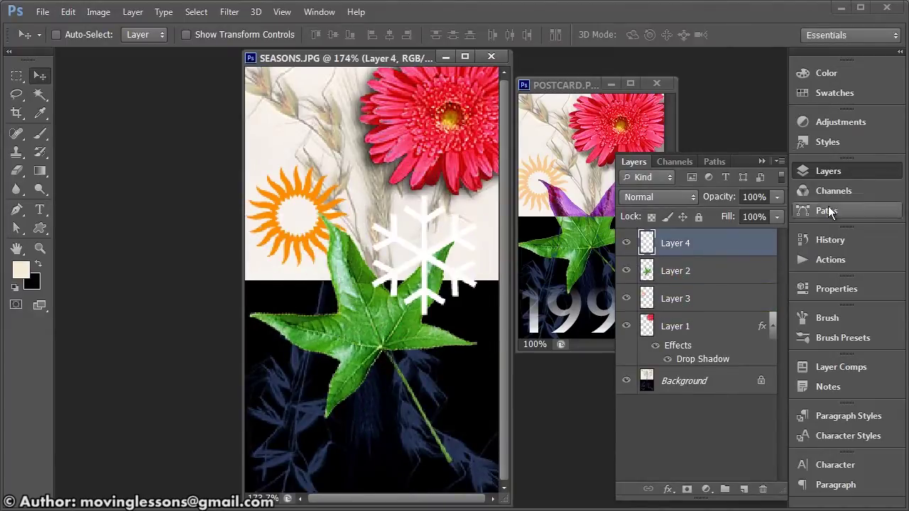
{"action": "left_click", "coordinate": [827, 170]}
{"action": "key", "text": "ctrl+t"}
{"action": "left_click_drag", "start_coordinate": [474, 200], "coordinate": [429, 250]}
{"action": "left_click_drag", "start_coordinate": [400, 282], "coordinate": [466, 383]}
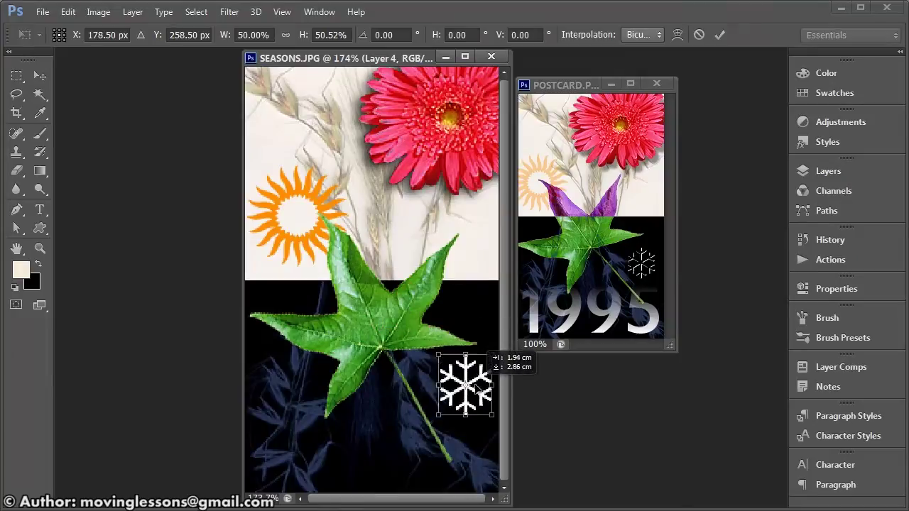
{"action": "key", "text": "Return"}
- Rotate the leaf slightly further and lower it a little
{"action": "key", "text": "ctrl+t"}
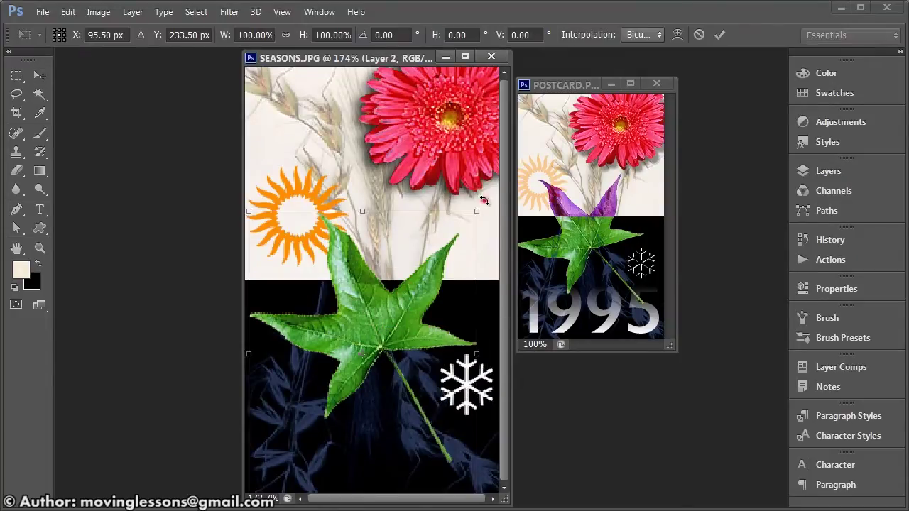
{"action": "left_click_drag", "start_coordinate": [490, 207], "coordinate": [471, 183]}
{"action": "left_click_drag", "start_coordinate": [357, 323], "coordinate": [362, 325]}
{"action": "key", "text": "Return"}
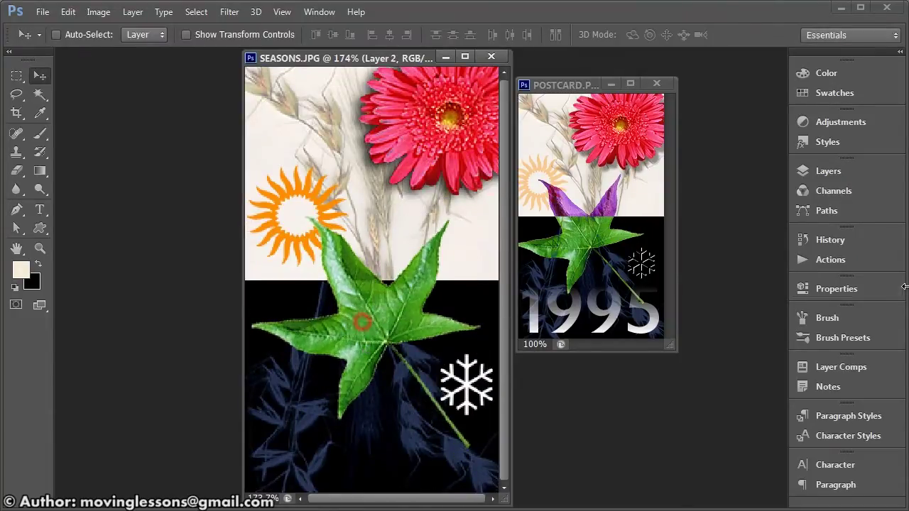
{"action": "left_click", "coordinate": [843, 170]}
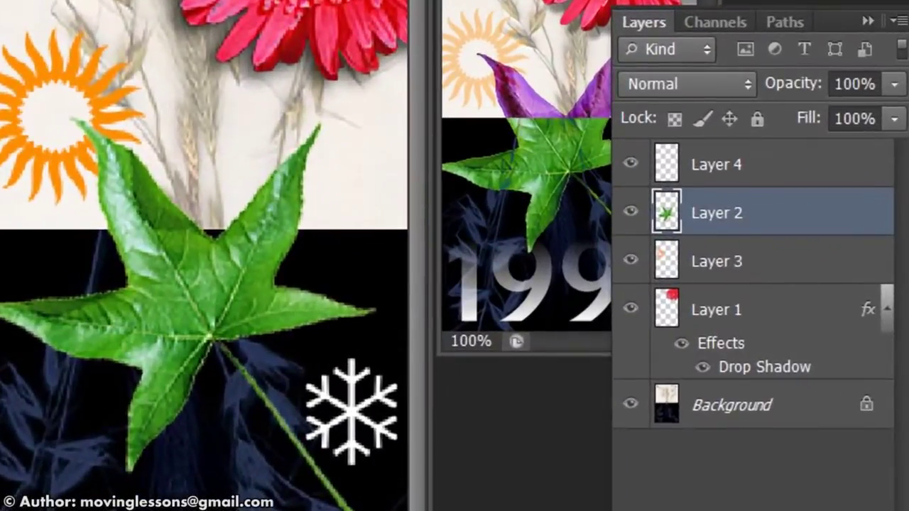
- Align the leaf to the POSTCARD reference using a temporary Difference blend mode
{"action": "left_click", "coordinate": [741, 83]}
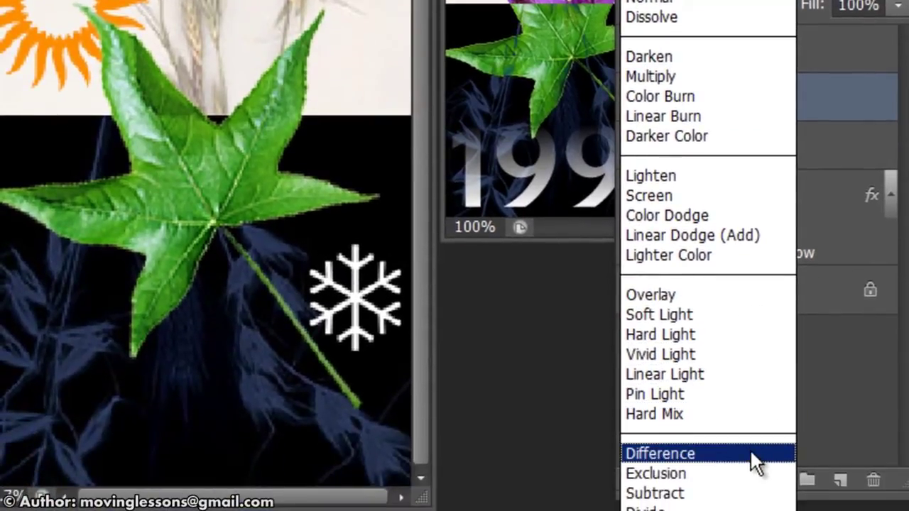
{"action": "left_click", "coordinate": [750, 453]}
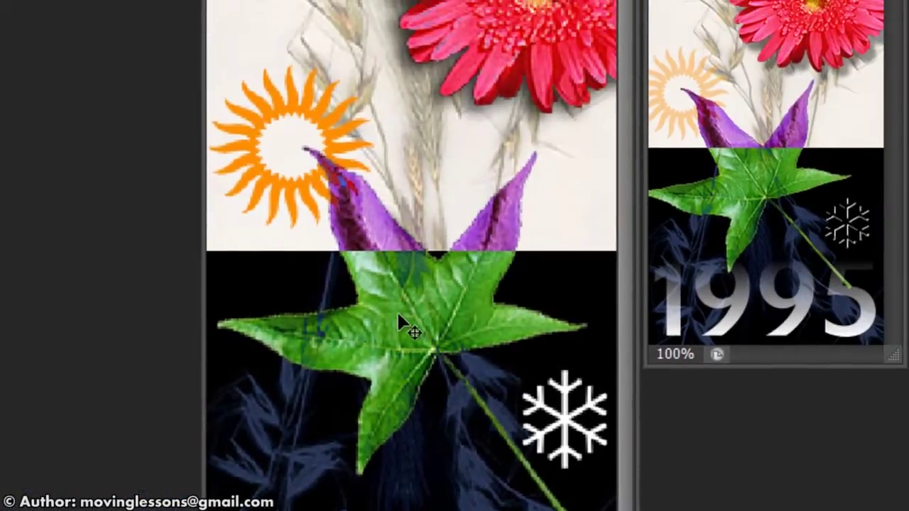
{"action": "mouse_move", "coordinate": [398, 319]}
{"action": "left_mouse_down"}
{"action": "mouse_move", "coordinate": [414, 261]}
{"action": "mouse_move", "coordinate": [402, 376]}
{"action": "mouse_move", "coordinate": [403, 312]}
{"action": "mouse_move", "coordinate": [400, 338]}
{"action": "left_mouse_up"}
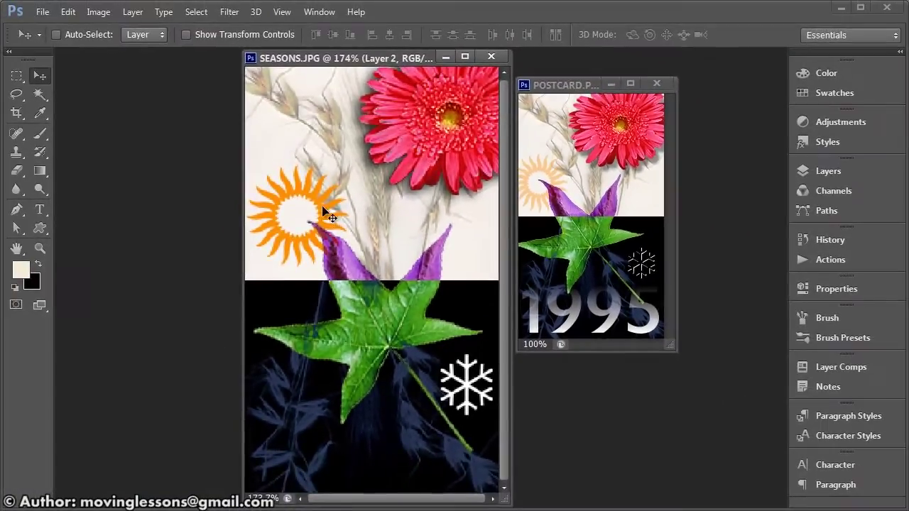
{"action": "key", "text": "ctrl+e"}
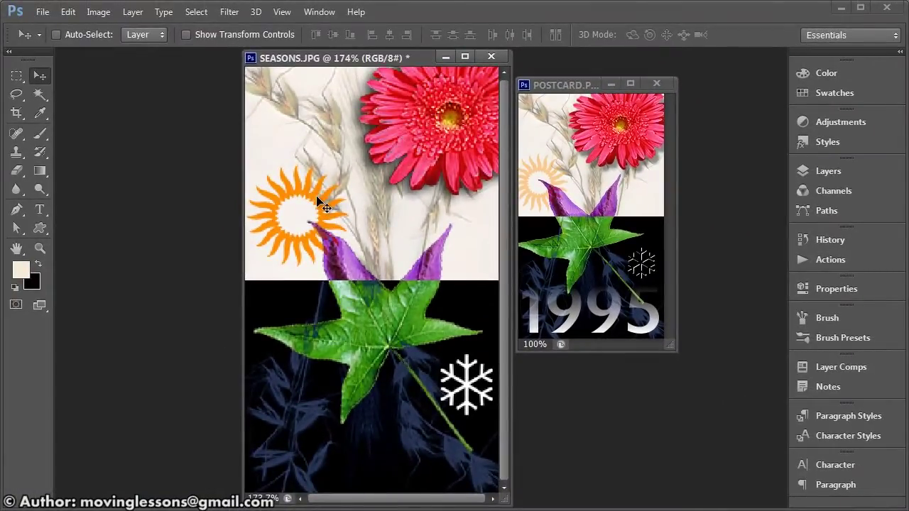
{"action": "left_click", "coordinate": [833, 175]}
- Set Layer 3's sun opacity to 32% and collapse the Layers panel
{"action": "left_click", "coordinate": [681, 298]}
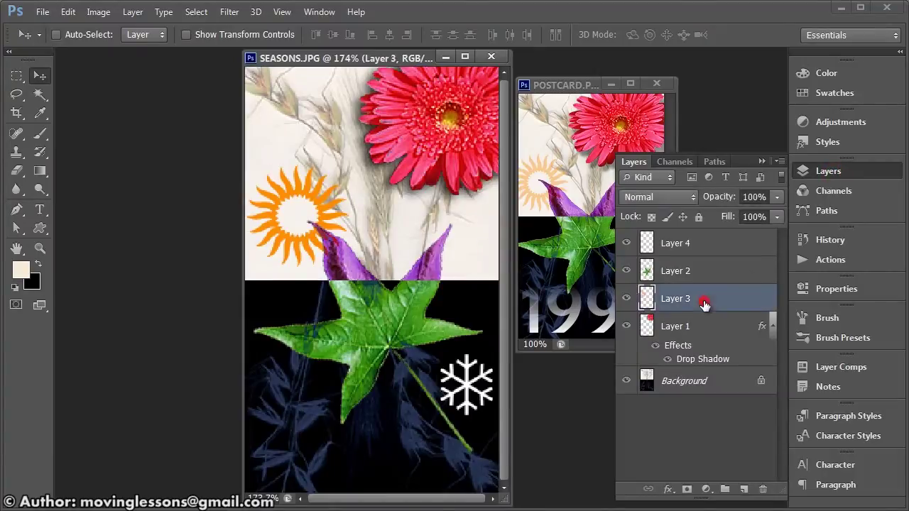
{"action": "left_click", "coordinate": [777, 197]}
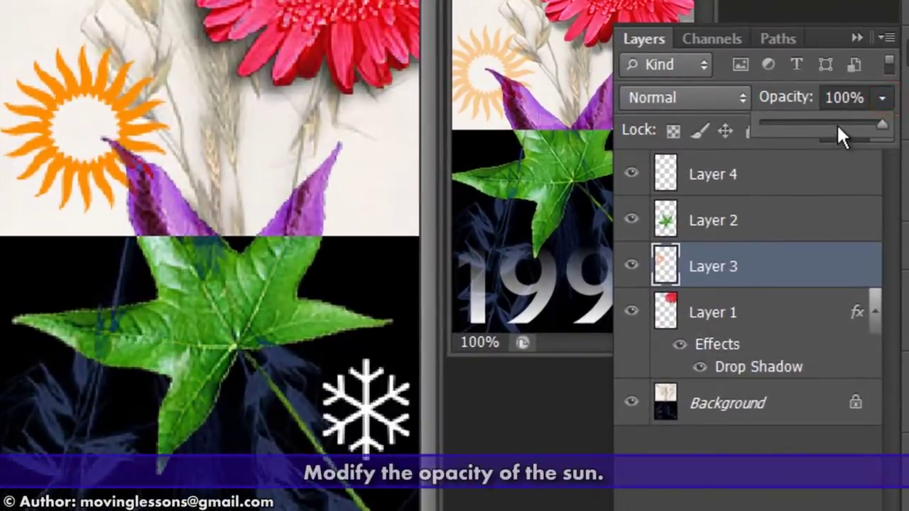
{"action": "left_click_drag", "start_coordinate": [838, 129], "coordinate": [810, 122]}
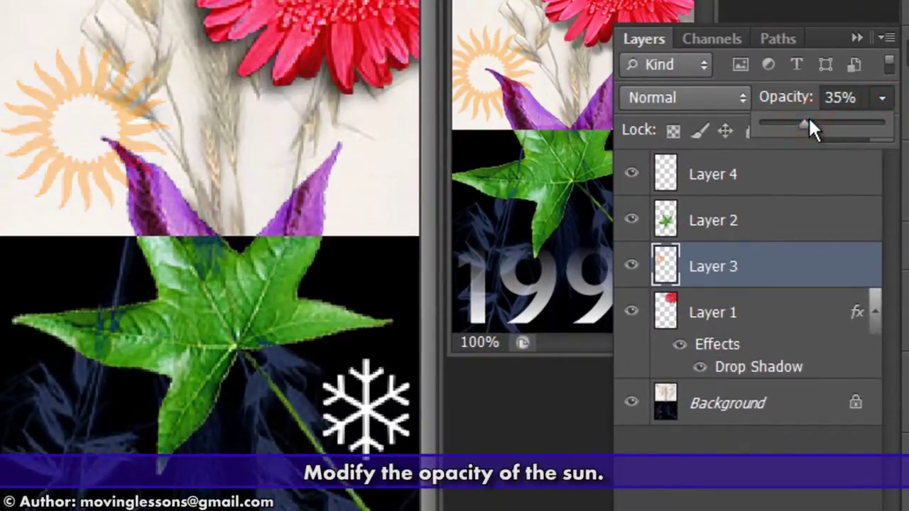
{"action": "left_click", "coordinate": [801, 122]}
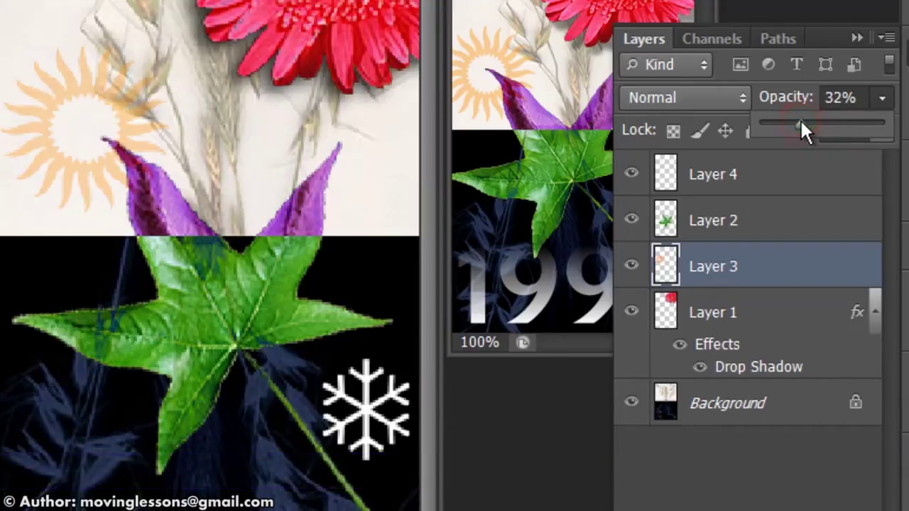
{"action": "left_click", "coordinate": [848, 169]}
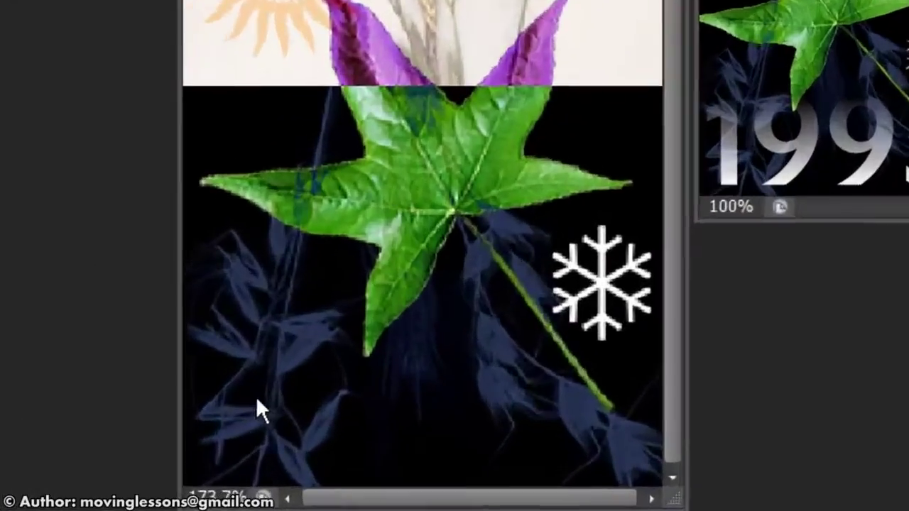
- Type '2012' on the dark lower area and shift it right and down
{"action": "left_click", "coordinate": [284, 445]}
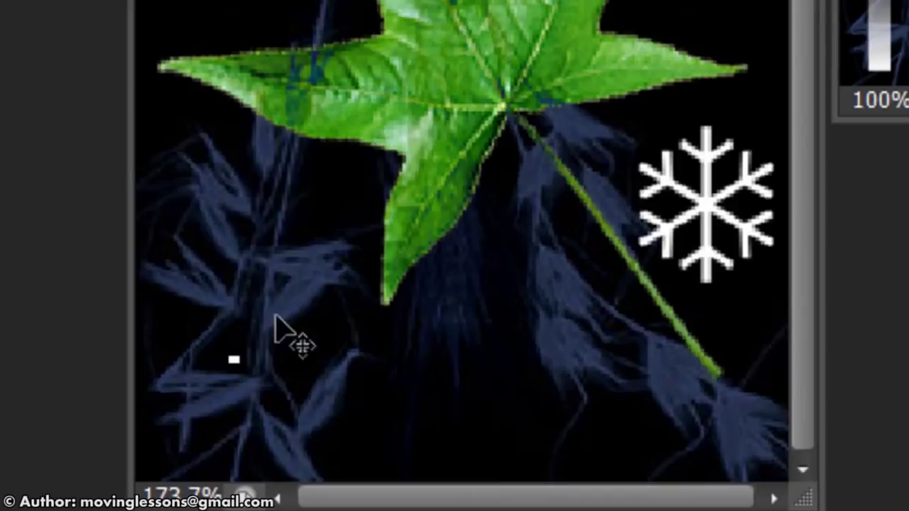
{"action": "type", "text": "2012"}
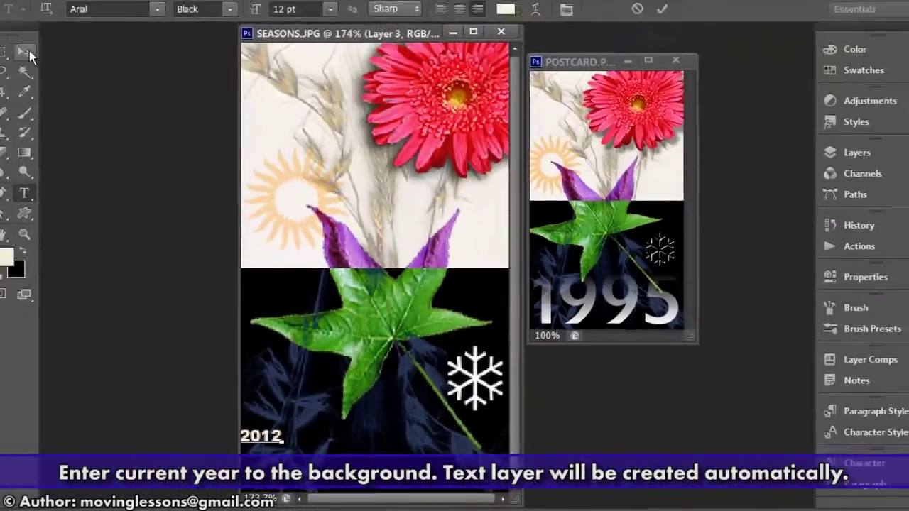
{"action": "left_click", "coordinate": [40, 76]}
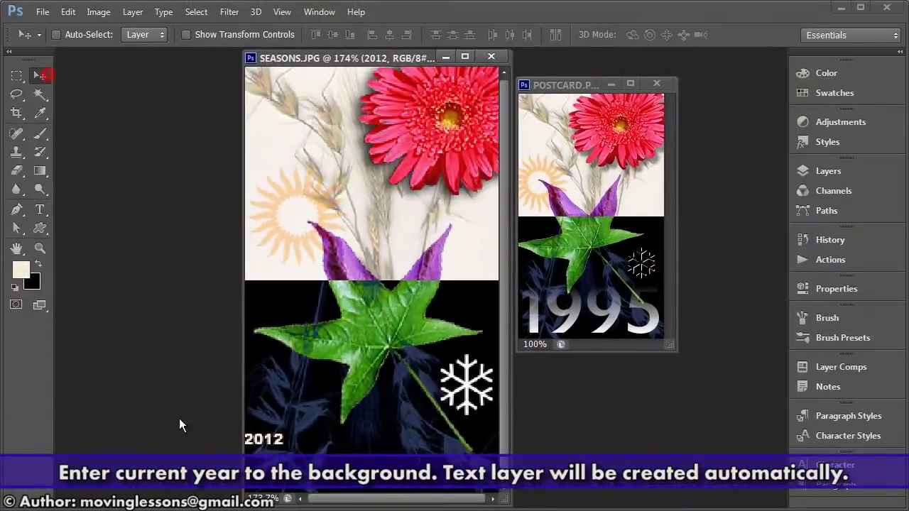
{"action": "left_click_drag", "start_coordinate": [284, 447], "coordinate": [305, 458]}
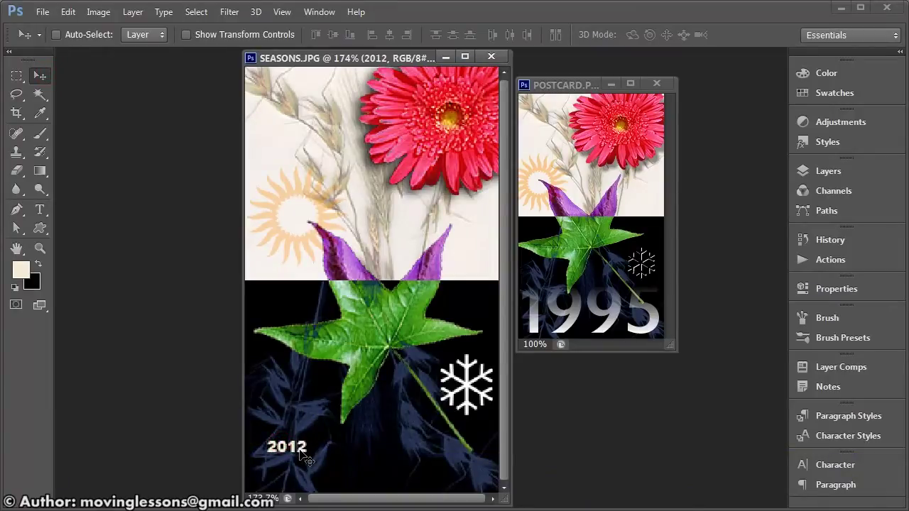
- Scale the 2012 text to about 572% so it stretches across the bottom
{"action": "key", "text": "ctrl+t"}
{"action": "left_click_drag", "start_coordinate": [308, 455], "coordinate": [453, 505]}
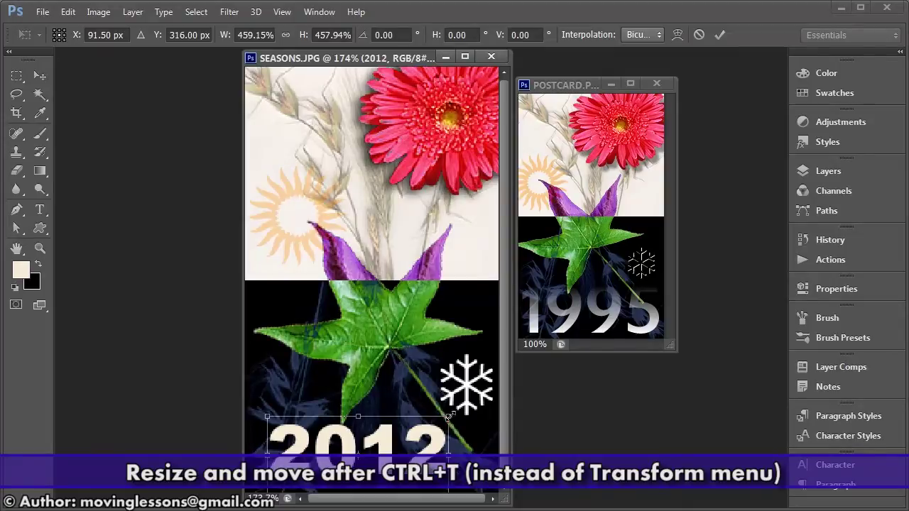
{"action": "left_click_drag", "start_coordinate": [449, 415], "coordinate": [477, 405]}
{"action": "left_click_drag", "start_coordinate": [404, 449], "coordinate": [398, 459]}
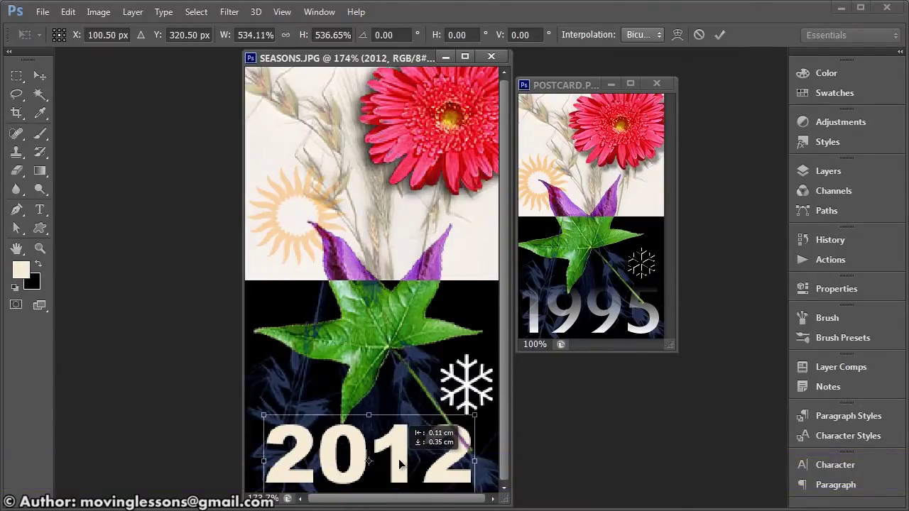
{"action": "left_click_drag", "start_coordinate": [264, 415], "coordinate": [249, 409]}
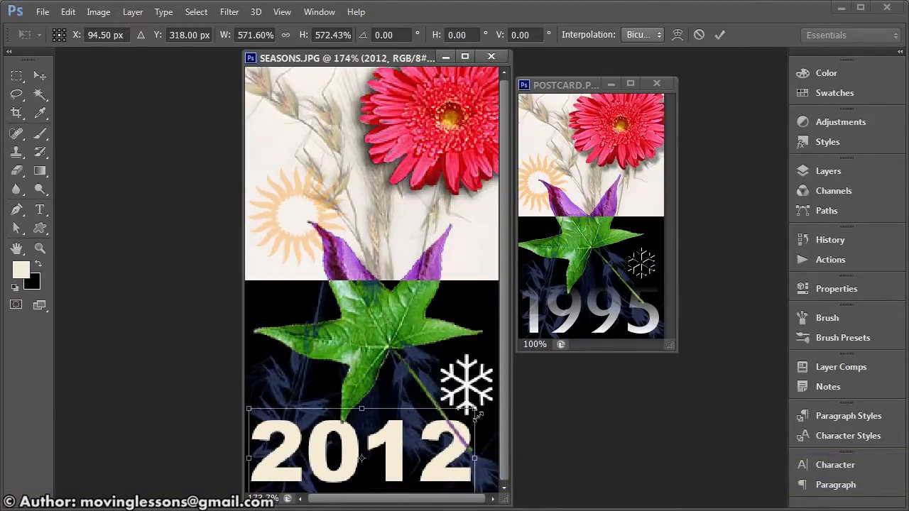
{"action": "left_click_drag", "start_coordinate": [477, 412], "coordinate": [493, 392]}
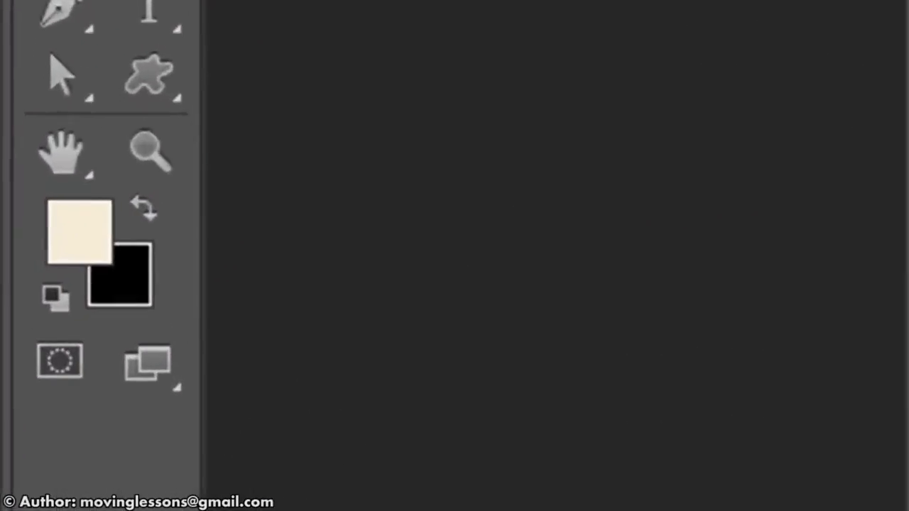
- Make white the foreground colour, fill the 2012 text white, and nudge the snowflake up-left
{"action": "left_click", "coordinate": [56, 297]}
{"action": "left_click", "coordinate": [144, 208]}
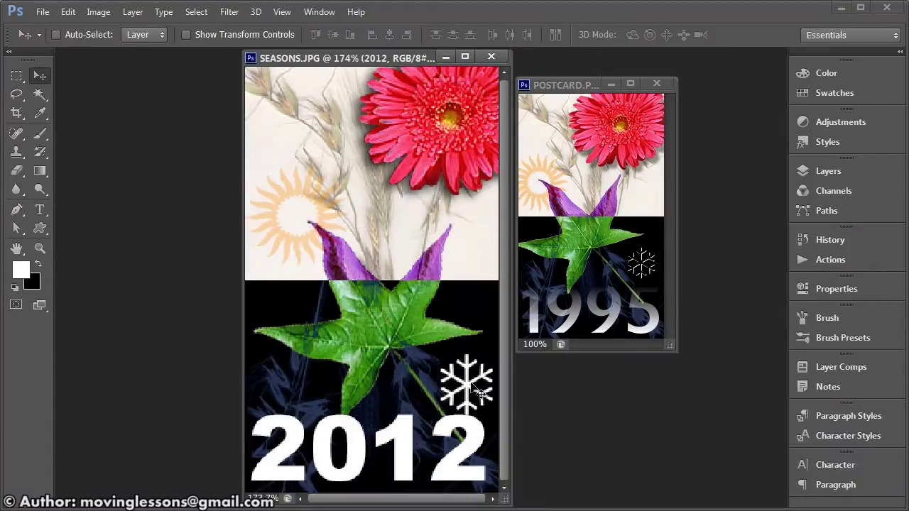
{"action": "left_click_drag", "start_coordinate": [474, 396], "coordinate": [477, 389]}
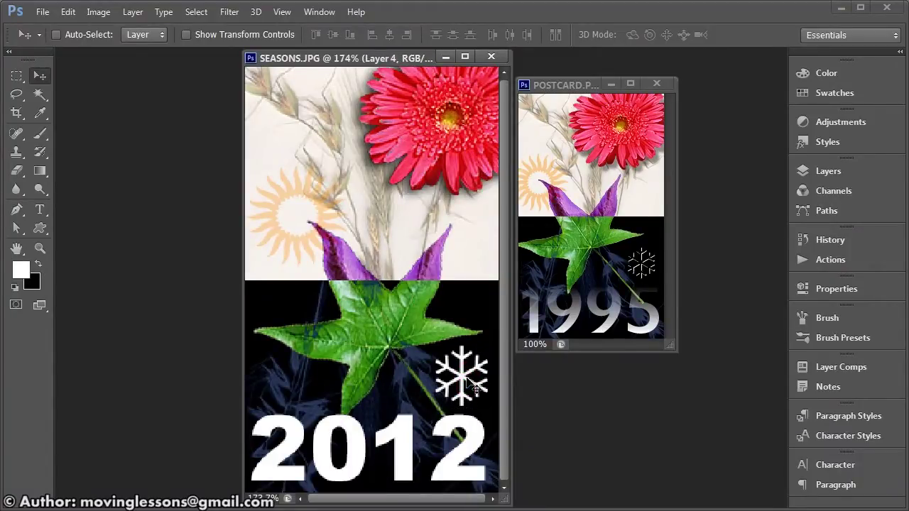
{"action": "key", "text": "ctrl+t"}
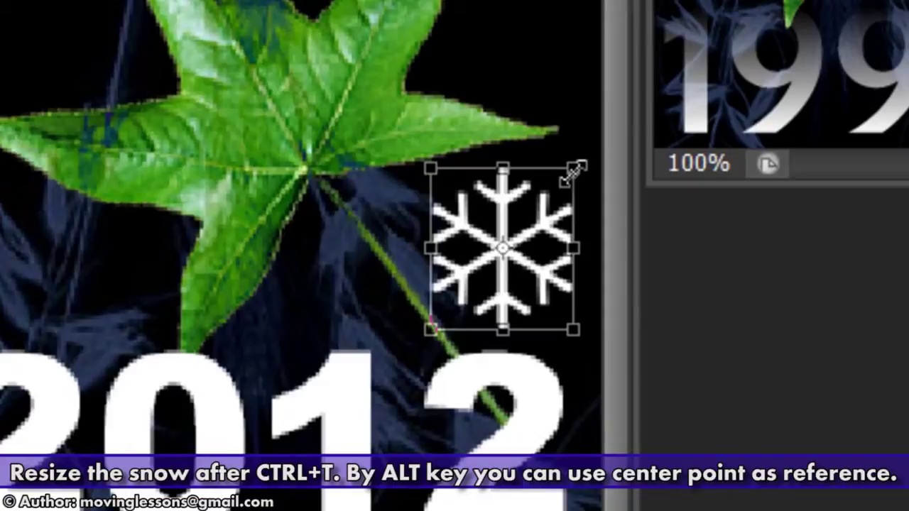
- Scale the snowflake down from its centre to roughly 1.06 × 1.20 cm
{"action": "mouse_move", "coordinate": [576, 169]}
{"action": "left_mouse_down"}
{"action": "mouse_move", "coordinate": [538, 218]}
{"action": "mouse_move", "coordinate": [645, 150]}
{"action": "mouse_move", "coordinate": [534, 236]}
{"action": "mouse_move", "coordinate": [635, 183]}
{"action": "mouse_move", "coordinate": [588, 230]}
{"action": "mouse_move", "coordinate": [600, 242]}
{"action": "left_mouse_up"}
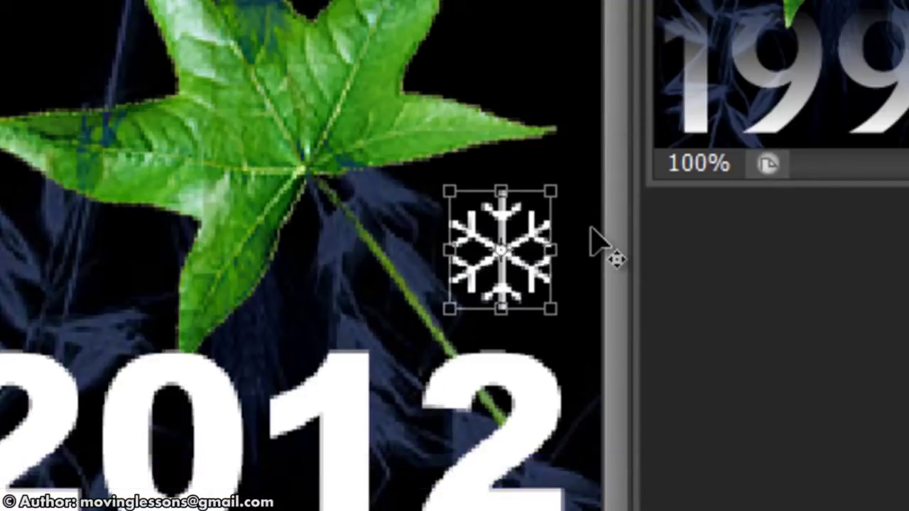
{"action": "key", "text": "Return"}
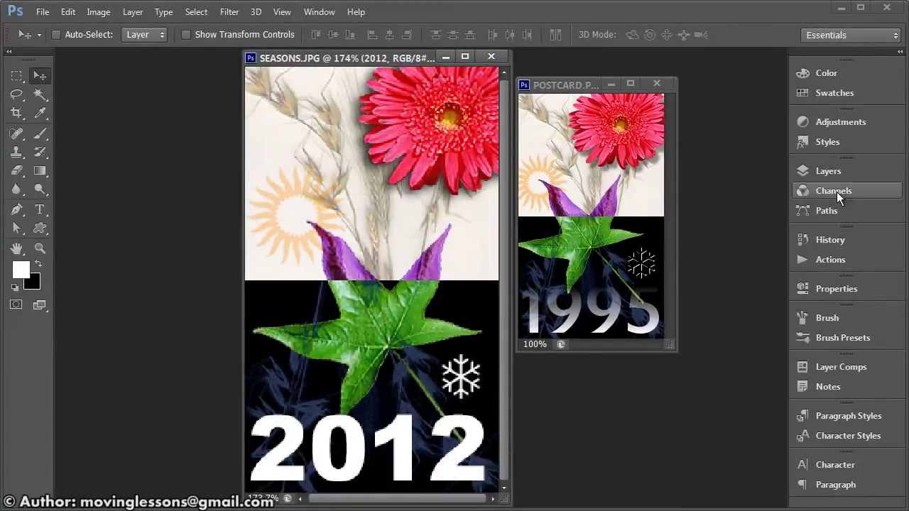
- Add a white layer mask to the 2012 text and draw a gradient fading its top
{"action": "left_click", "coordinate": [837, 174]}
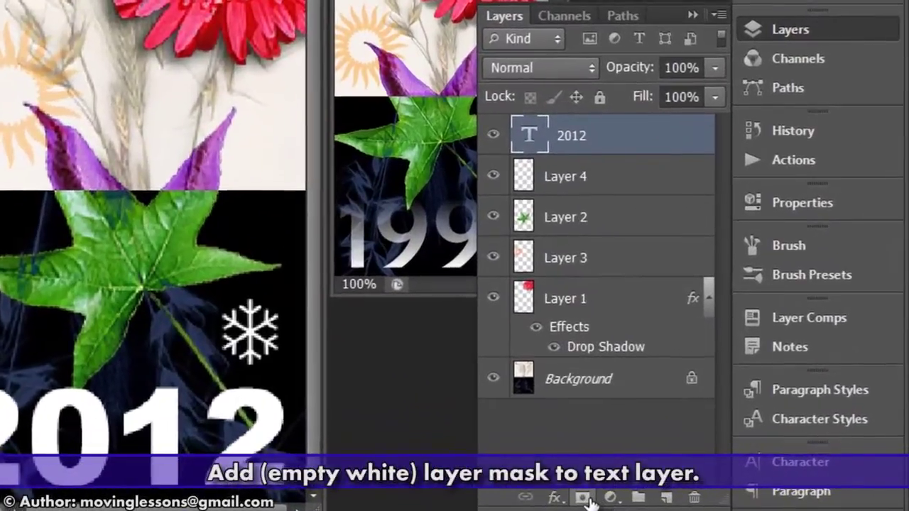
{"action": "left_click", "coordinate": [687, 490]}
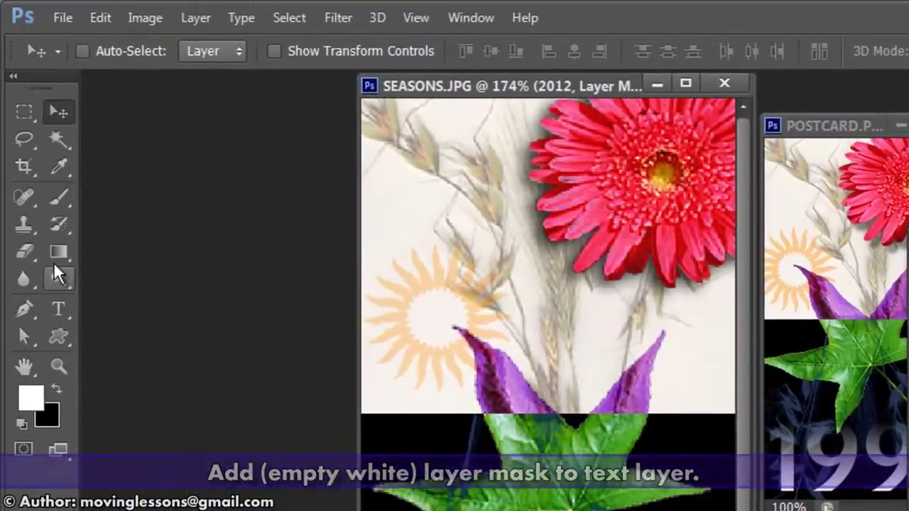
{"action": "left_click", "coordinate": [60, 258]}
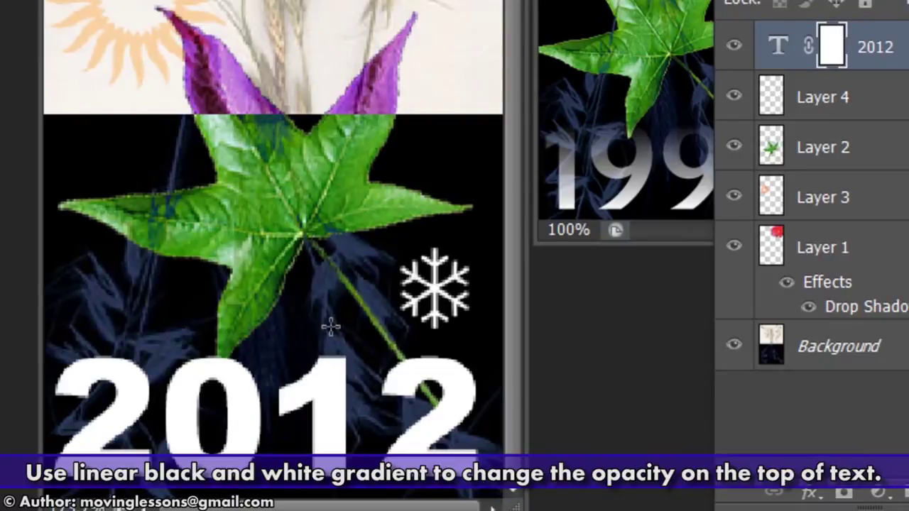
{"action": "left_click_drag", "start_coordinate": [331, 327], "coordinate": [327, 449]}
{"action": "mouse_move", "coordinate": [322, 377]}
{"action": "left_mouse_down"}
{"action": "mouse_move", "coordinate": [323, 357]}
{"action": "mouse_move", "coordinate": [323, 455]}
{"action": "left_mouse_up"}
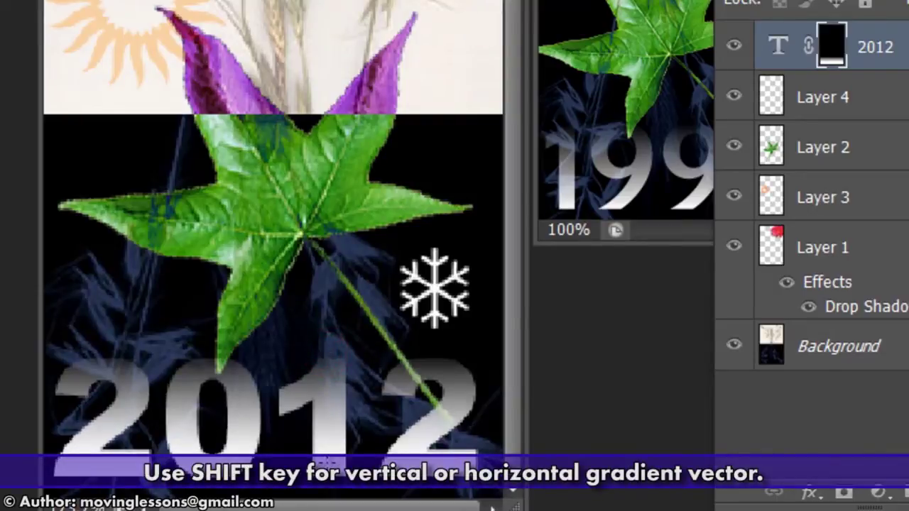
{"action": "left_click_drag", "start_coordinate": [323, 455], "coordinate": [331, 446]}
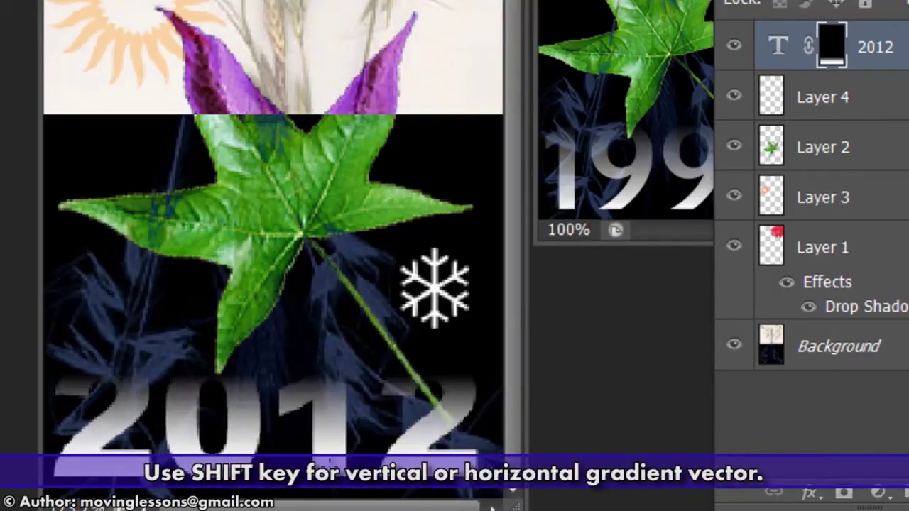
{"action": "left_click_drag", "start_coordinate": [332, 341], "coordinate": [334, 460]}
{"action": "left_click_drag", "start_coordinate": [328, 369], "coordinate": [329, 433]}
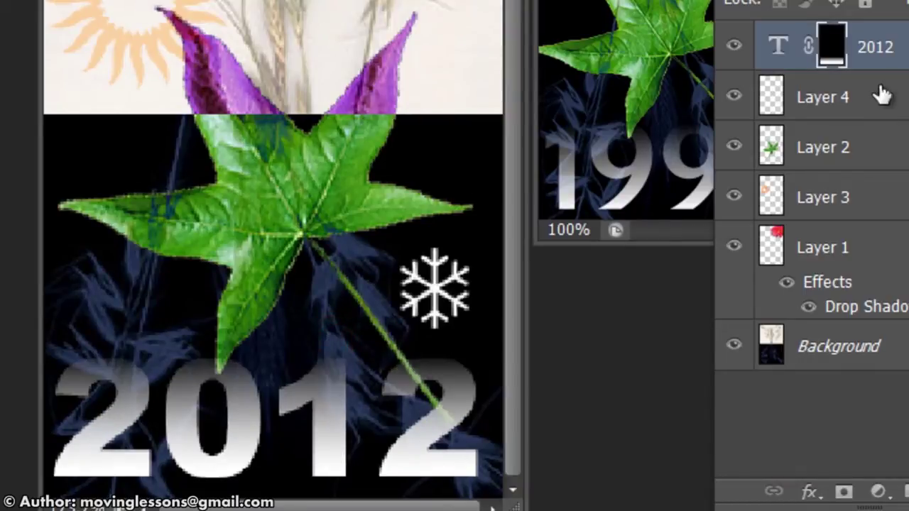
- Toggle and isolate the 2012 layer mask to check the gradient fade
{"action": "left_click", "coordinate": [835, 57], "text": "shift"}
{"action": "left_click", "coordinate": [835, 57], "text": "shift"}
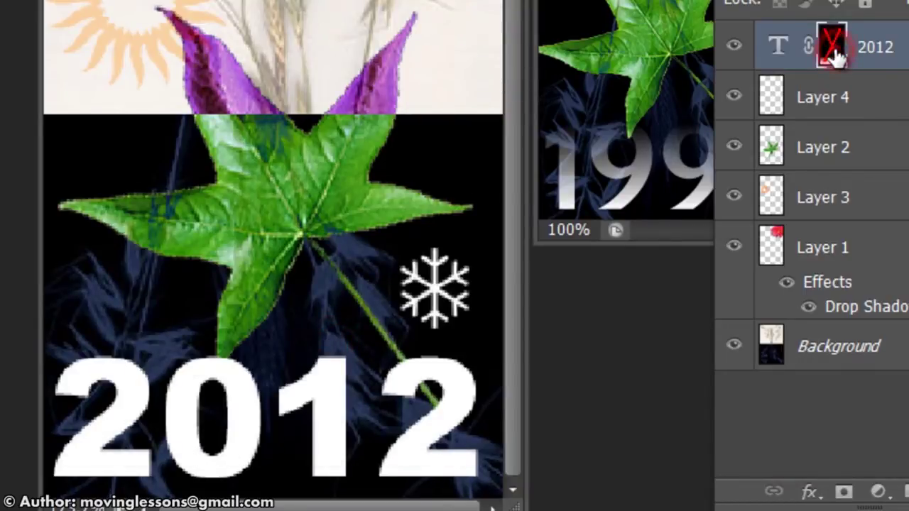
{"action": "left_click", "coordinate": [836, 57], "text": "shift"}
{"action": "left_click", "coordinate": [835, 57], "text": "alt"}
{"action": "left_click", "coordinate": [835, 57], "text": "alt"}
{"action": "left_click", "coordinate": [836, 57], "text": "alt"}
{"action": "left_click", "coordinate": [835, 56], "text": "alt"}
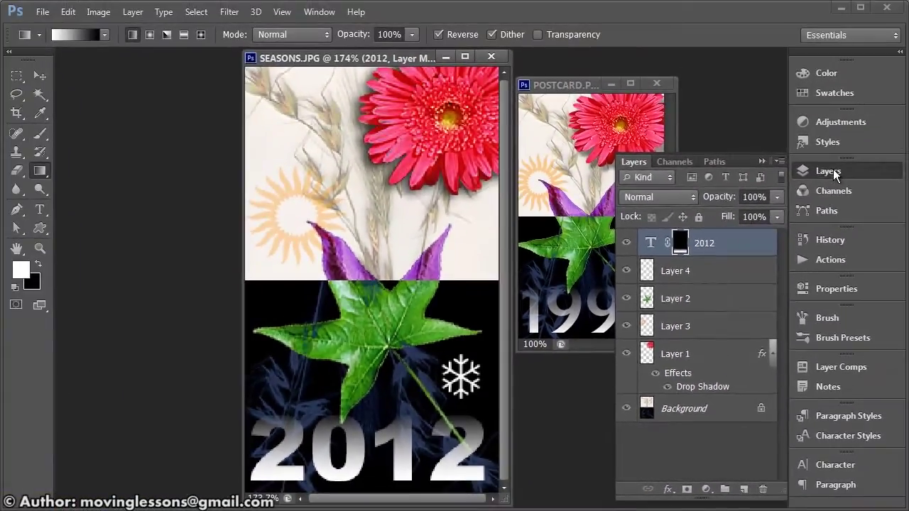
{"action": "left_click", "coordinate": [834, 171]}
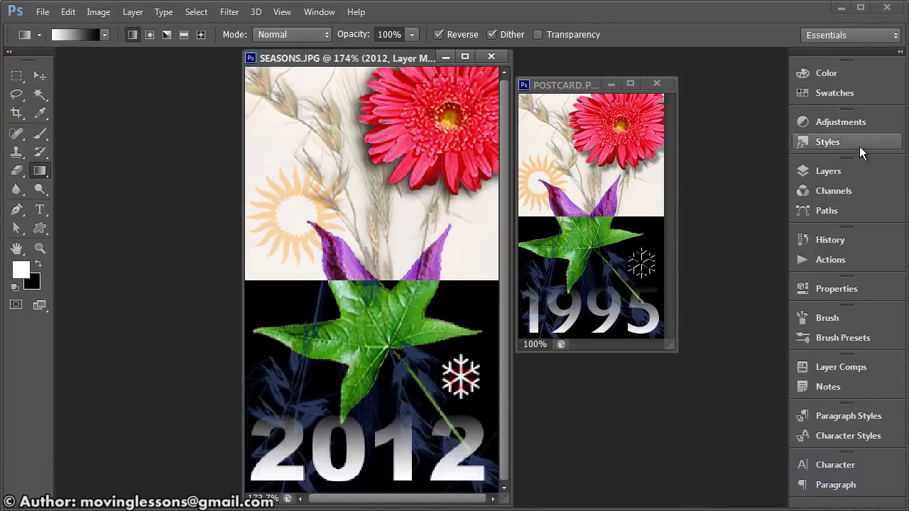
{"action": "left_click", "coordinate": [832, 173]}
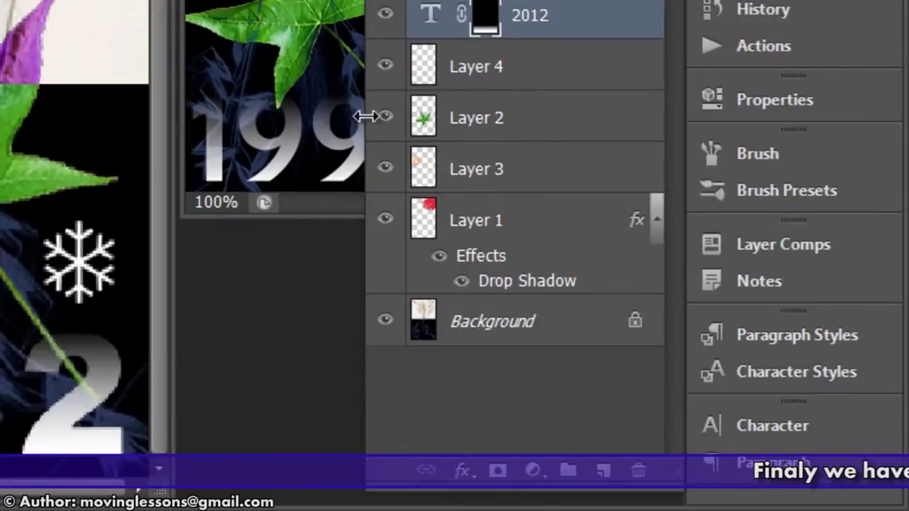
- Duplicate snowflake Layer 4 into Layer 4 copy, undoing a stray move of the copy
{"action": "left_click", "coordinate": [491, 71]}
{"action": "left_click", "coordinate": [385, 70]}
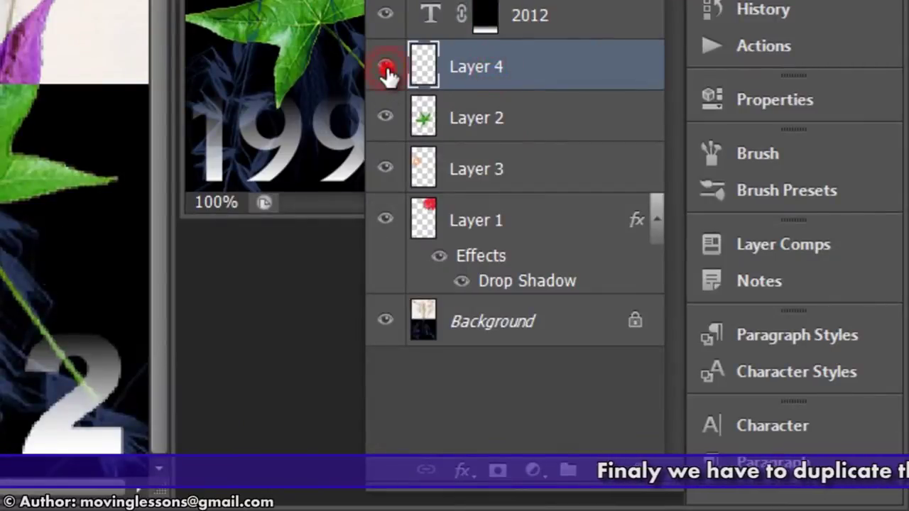
{"action": "left_click", "coordinate": [385, 69]}
{"action": "left_click", "coordinate": [482, 65]}
{"action": "left_click_drag", "start_coordinate": [482, 80], "coordinate": [602, 462]}
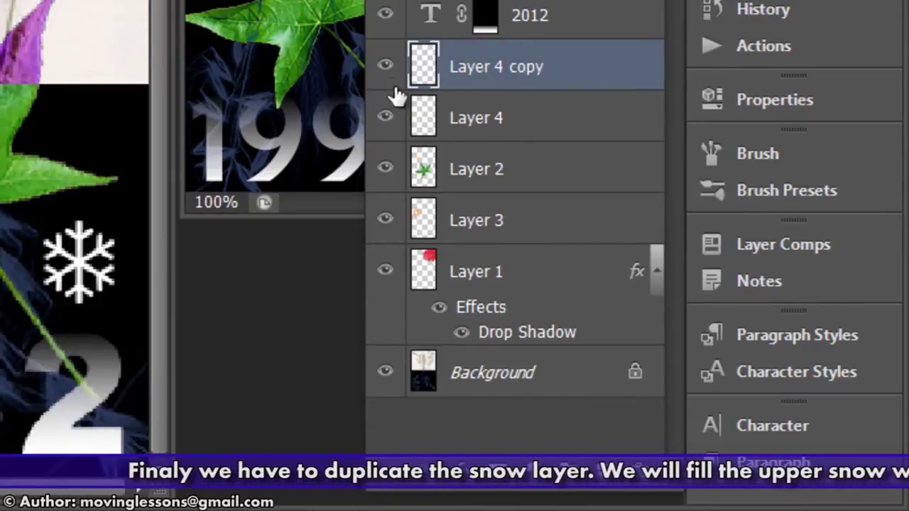
{"action": "left_click_drag", "start_coordinate": [91, 283], "coordinate": [92, 254]}
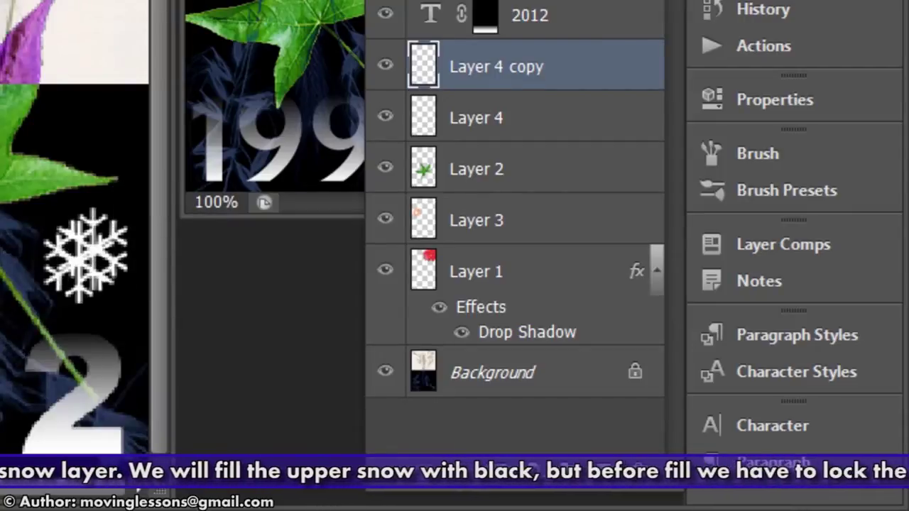
{"action": "key", "text": "ctrl+z"}
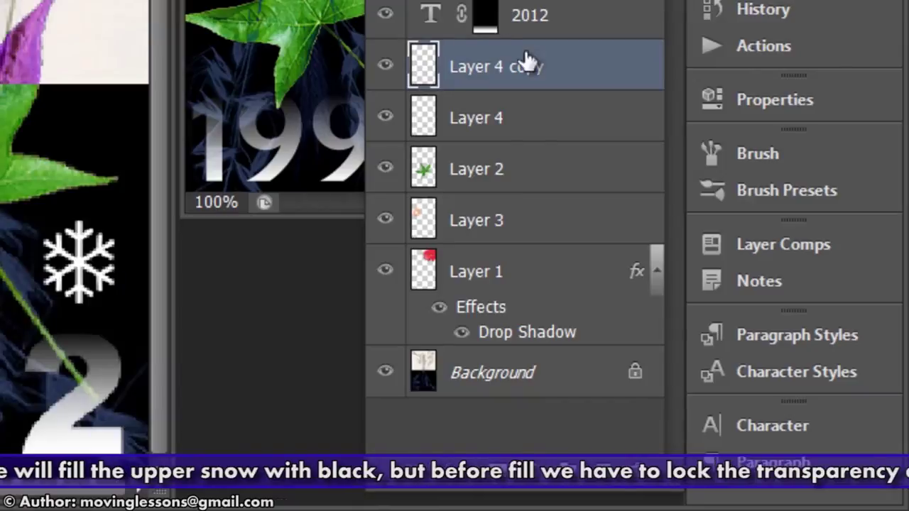
- Fill Layer 4 black, check it by toggling visibility, then use Edit > Undo Fill Layer
{"action": "left_click", "coordinate": [497, 124]}
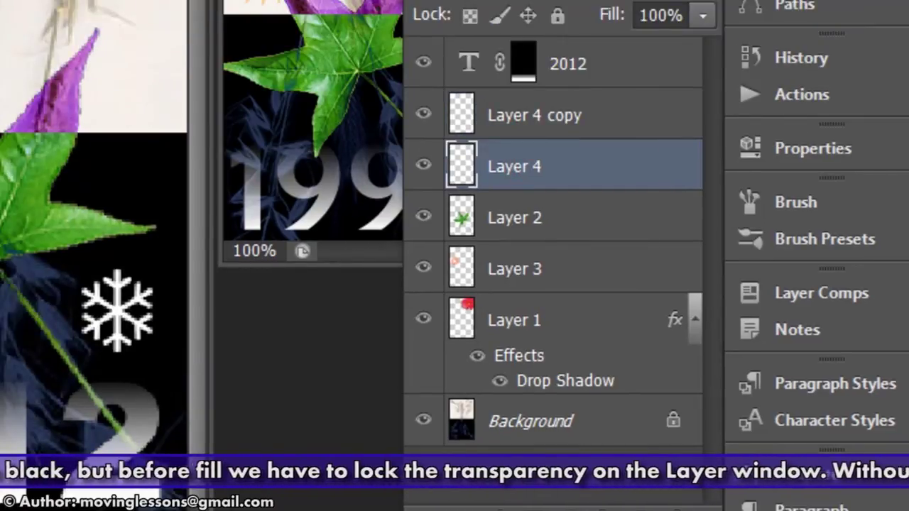
{"action": "key", "text": "alt+BackSpace"}
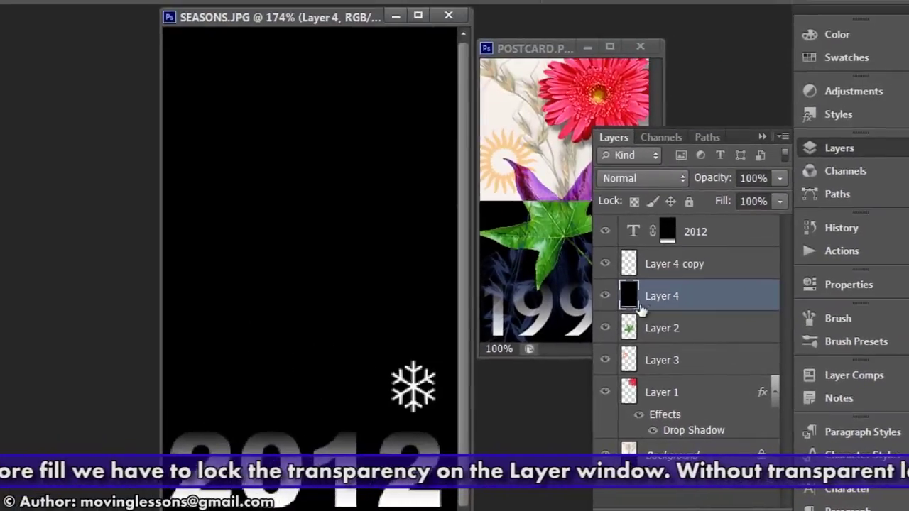
{"action": "left_click", "coordinate": [604, 296]}
{"action": "left_click", "coordinate": [604, 296]}
{"action": "left_click", "coordinate": [604, 296]}
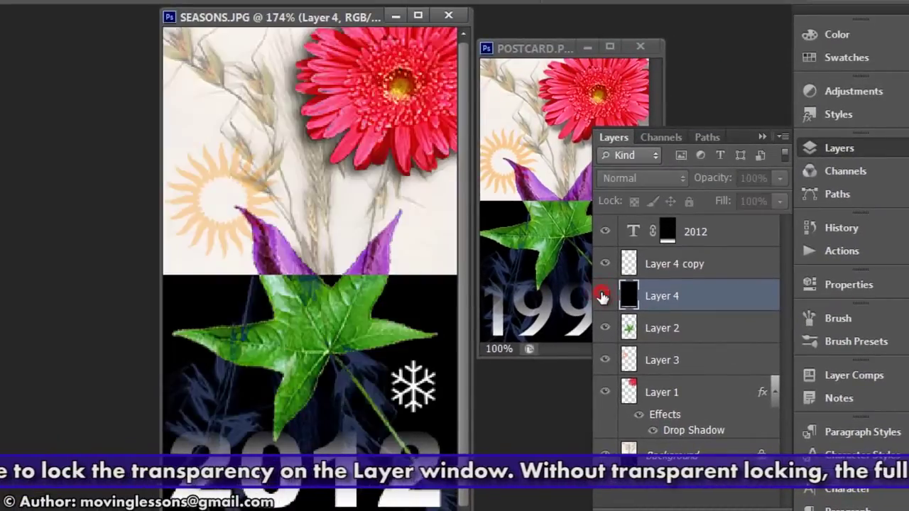
{"action": "left_click", "coordinate": [605, 296]}
{"action": "left_click", "coordinate": [604, 296]}
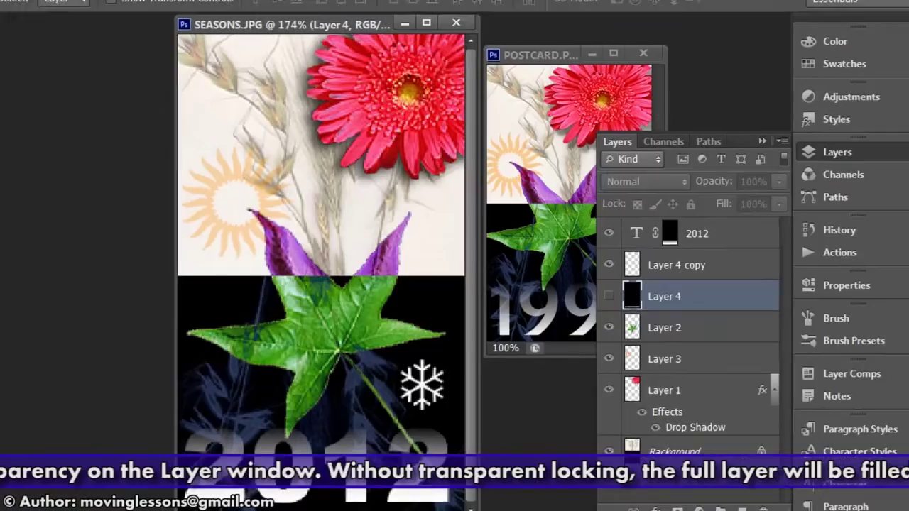
{"action": "left_click", "coordinate": [68, 12]}
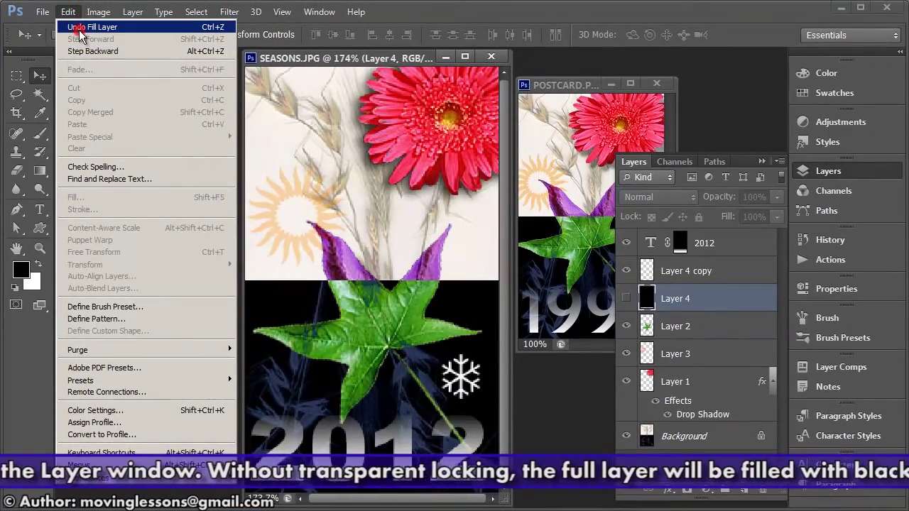
{"action": "left_click", "coordinate": [79, 27]}
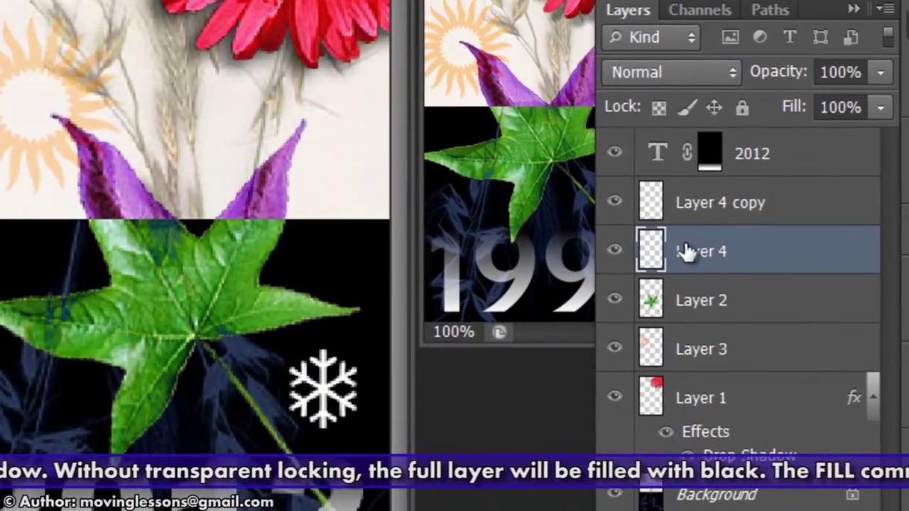
- Lock transparent pixels on Layer 4 copy and fill it black for an outlined snowflake
{"action": "left_click", "coordinate": [747, 205]}
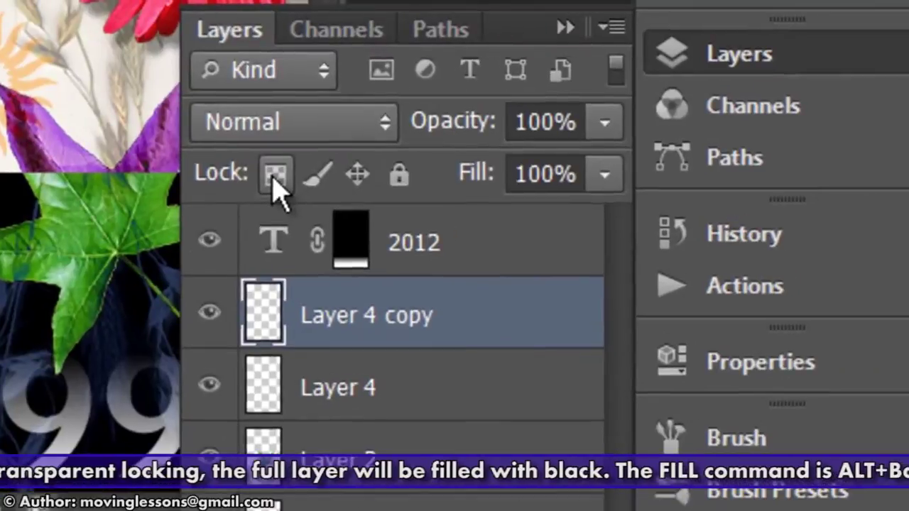
{"action": "left_click", "coordinate": [276, 176]}
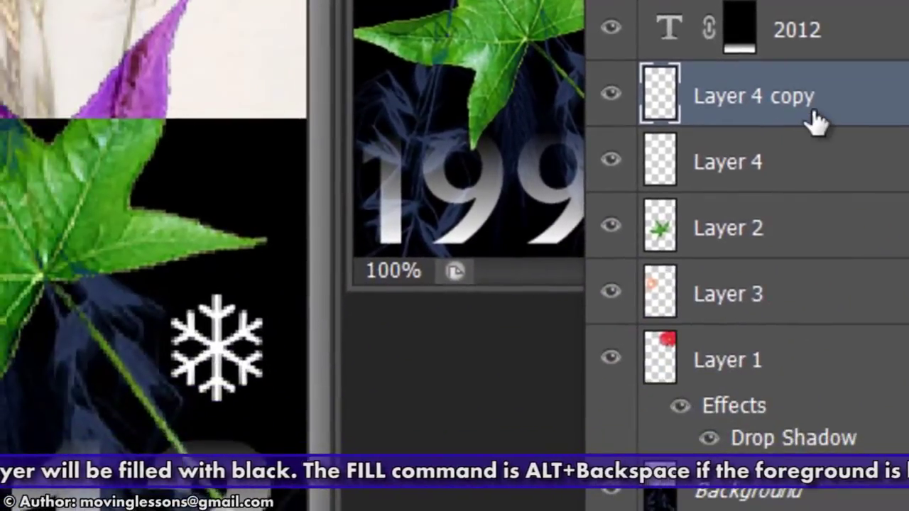
{"action": "key", "text": "alt+BackSpace"}
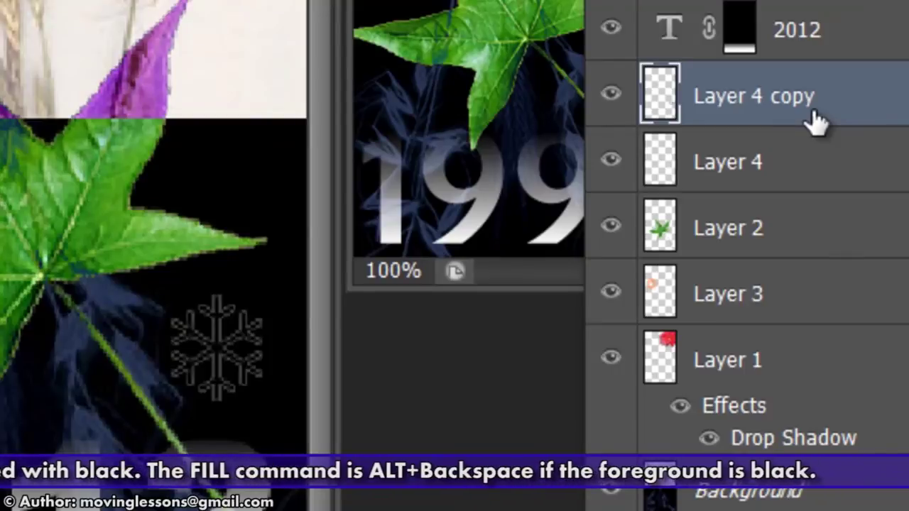
{"action": "left_click", "coordinate": [610, 94]}
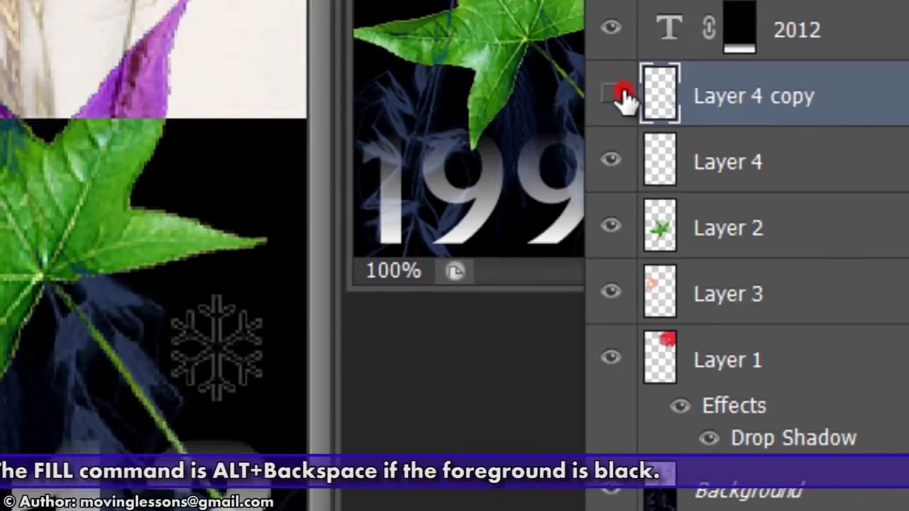
{"action": "left_click", "coordinate": [610, 94]}
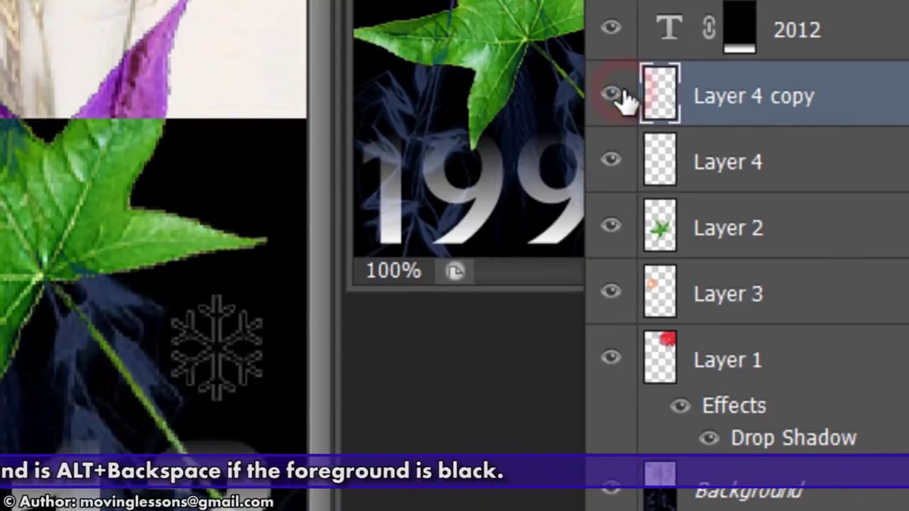
{"action": "left_click", "coordinate": [213, 353]}
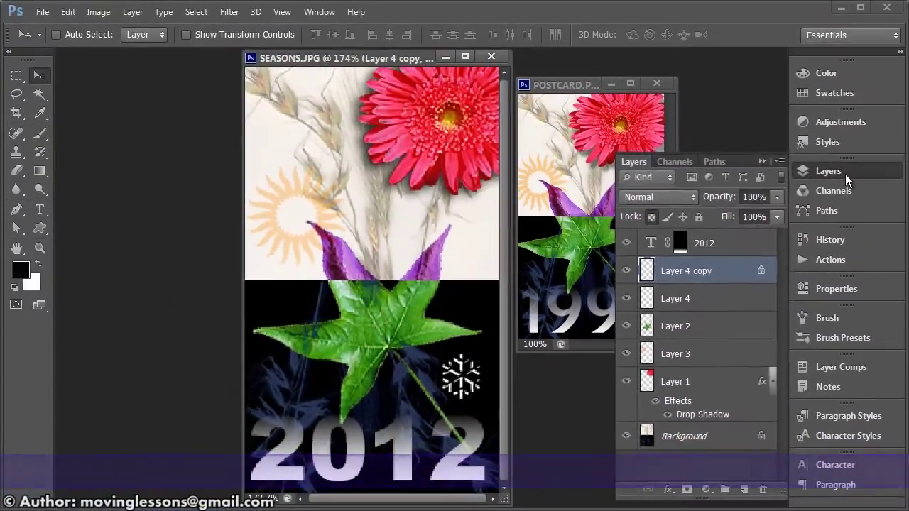
{"action": "left_click", "coordinate": [845, 174]}
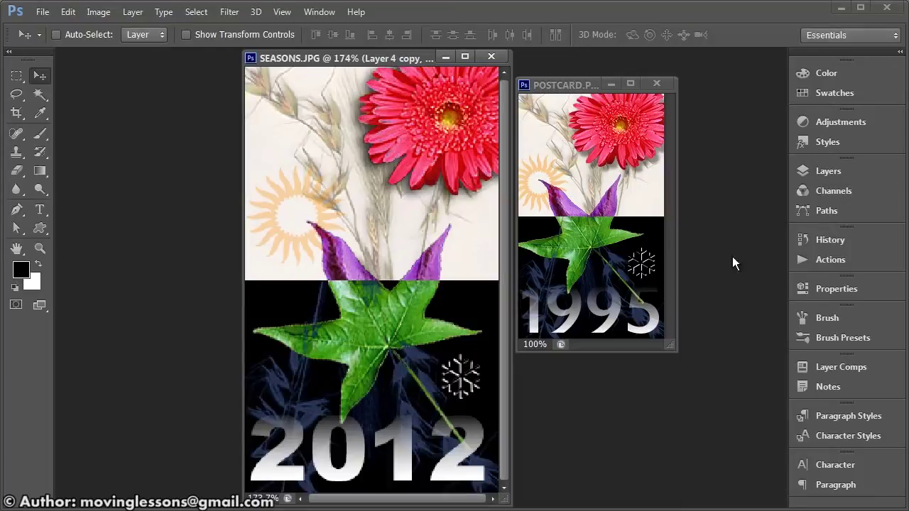
- Place the fitted 1995 POSTCARD window on the left with SEASONS.JPG beside it
{"action": "left_click_drag", "start_coordinate": [559, 82], "coordinate": [113, 63]}
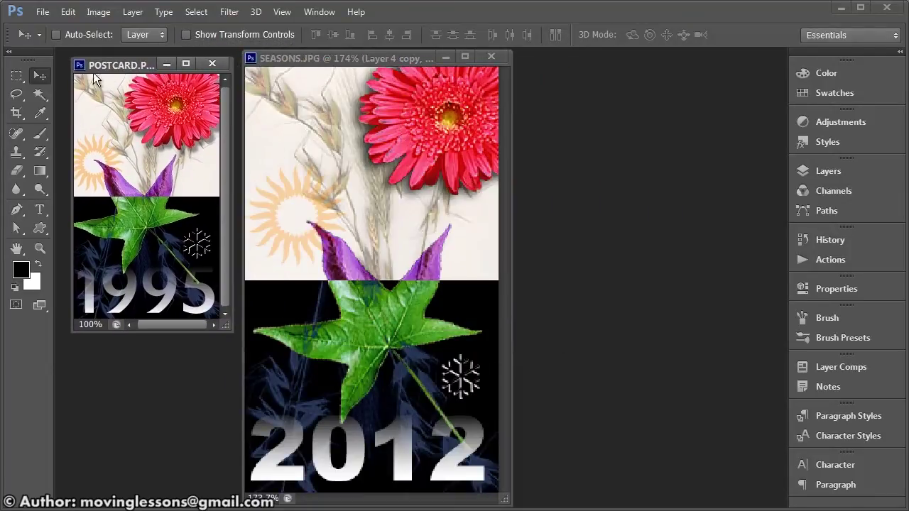
{"action": "double_click", "coordinate": [17, 251]}
{"action": "left_click_drag", "start_coordinate": [422, 58], "coordinate": [570, 59]}
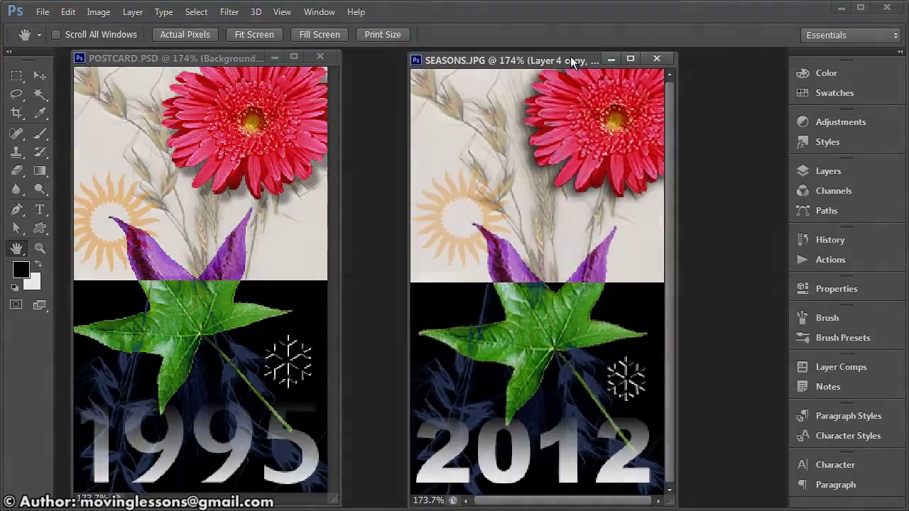